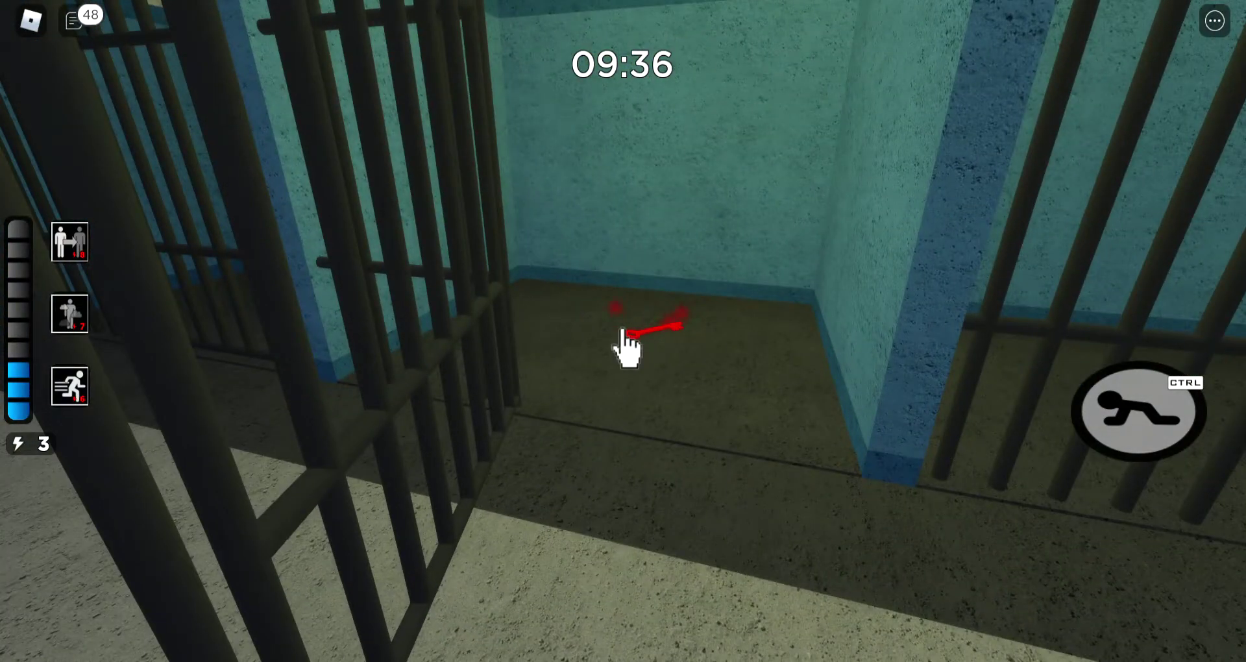
click(627, 346)
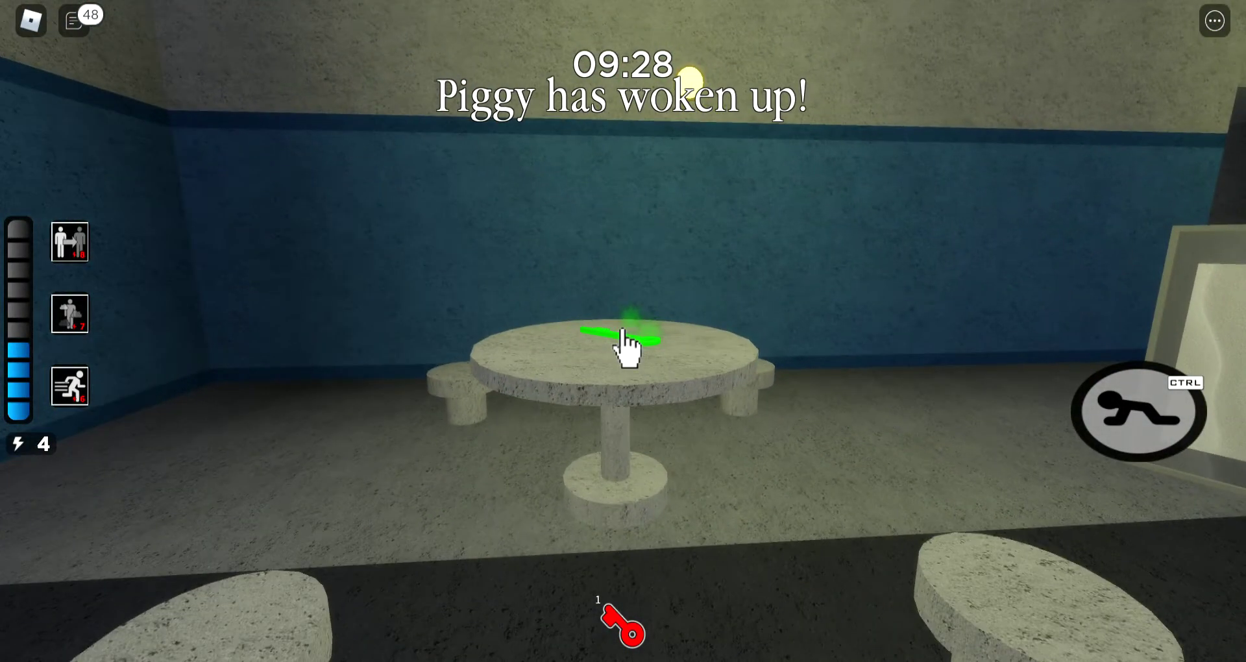
click(626, 339)
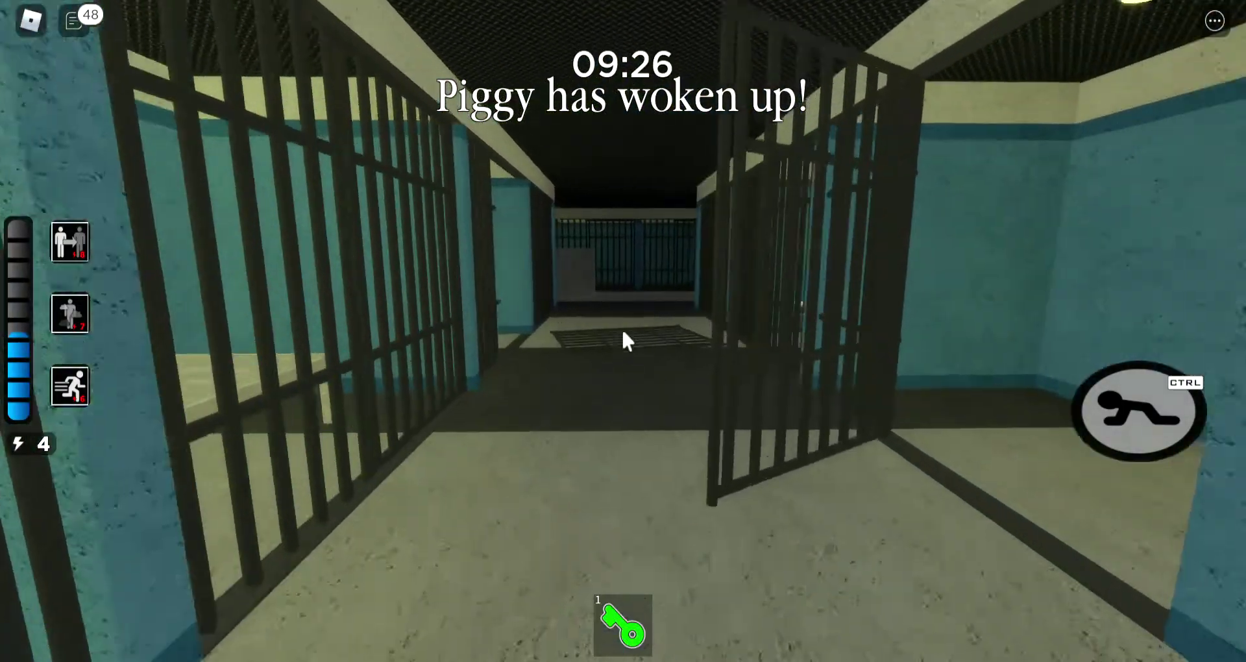
key(1)
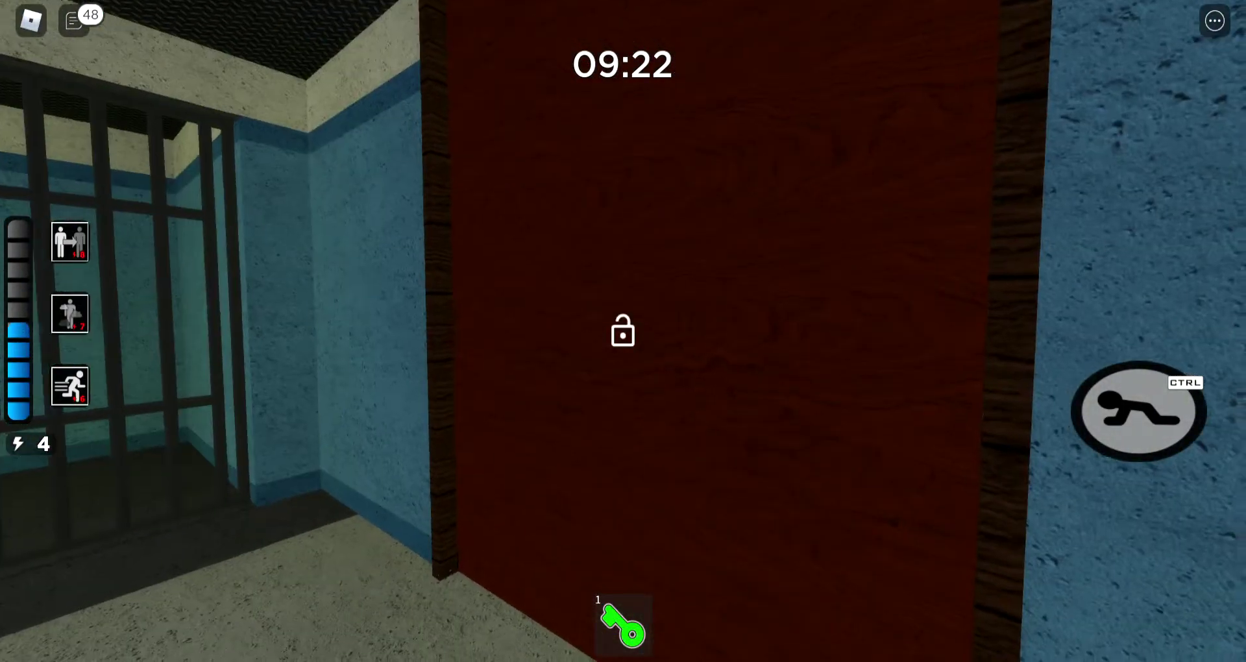
click(623, 331)
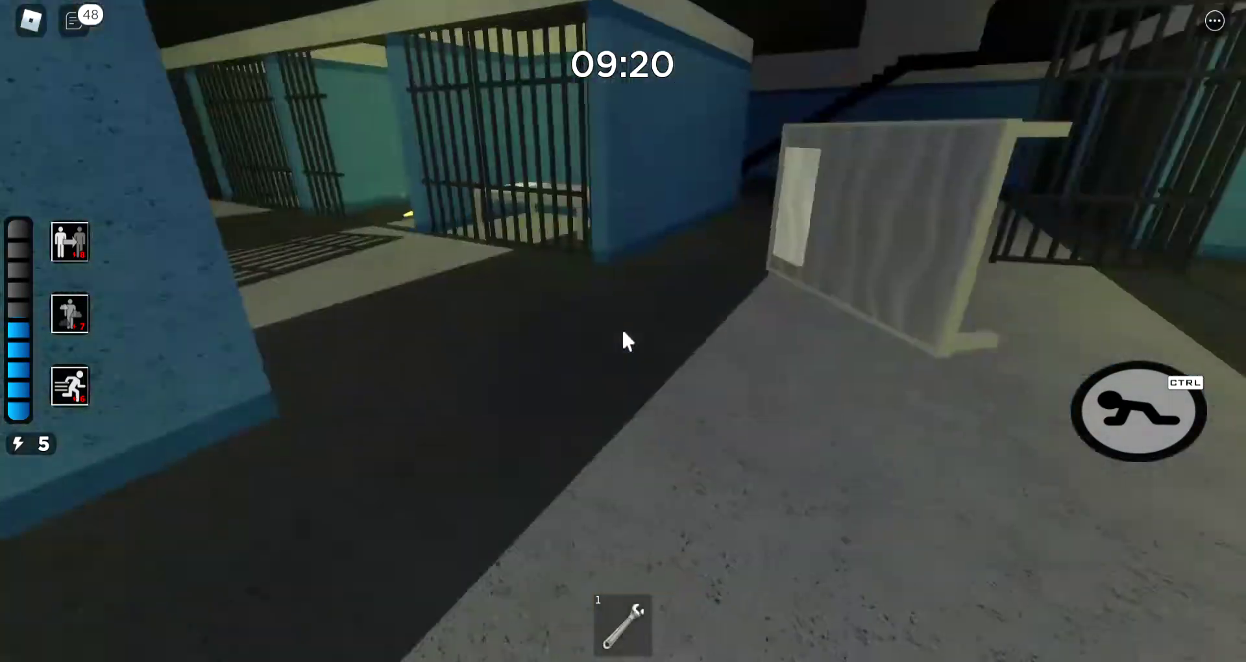
key(1)
key(1)
key(1)
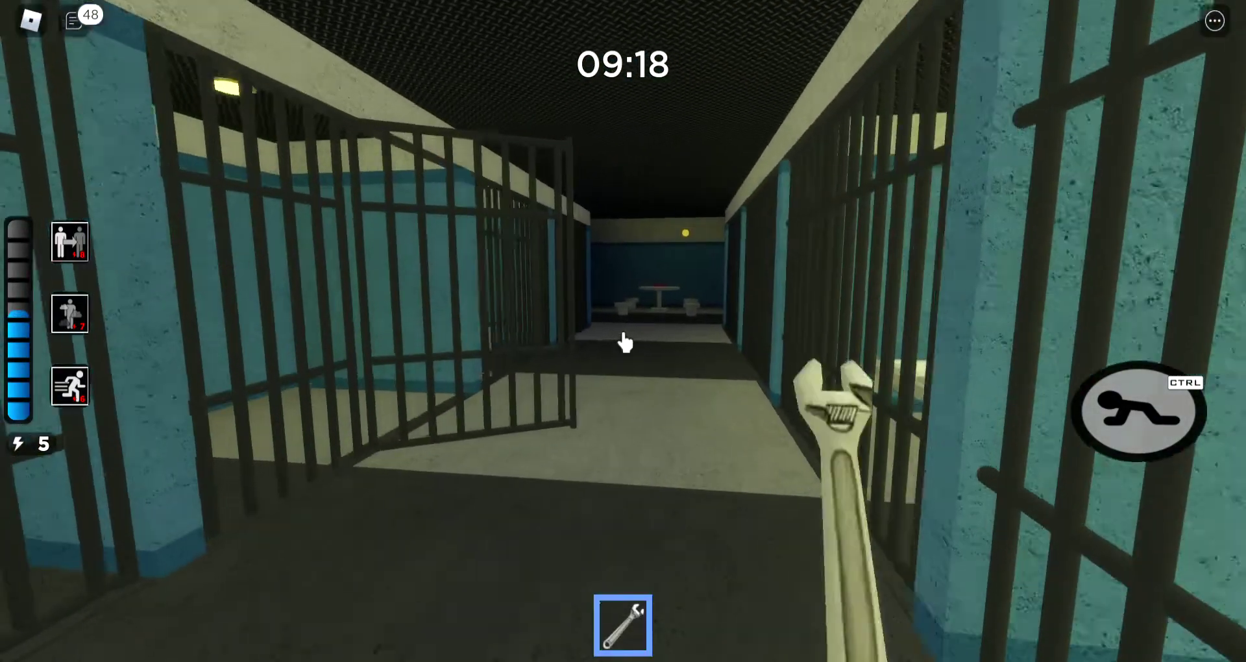
key(1)
key(w)
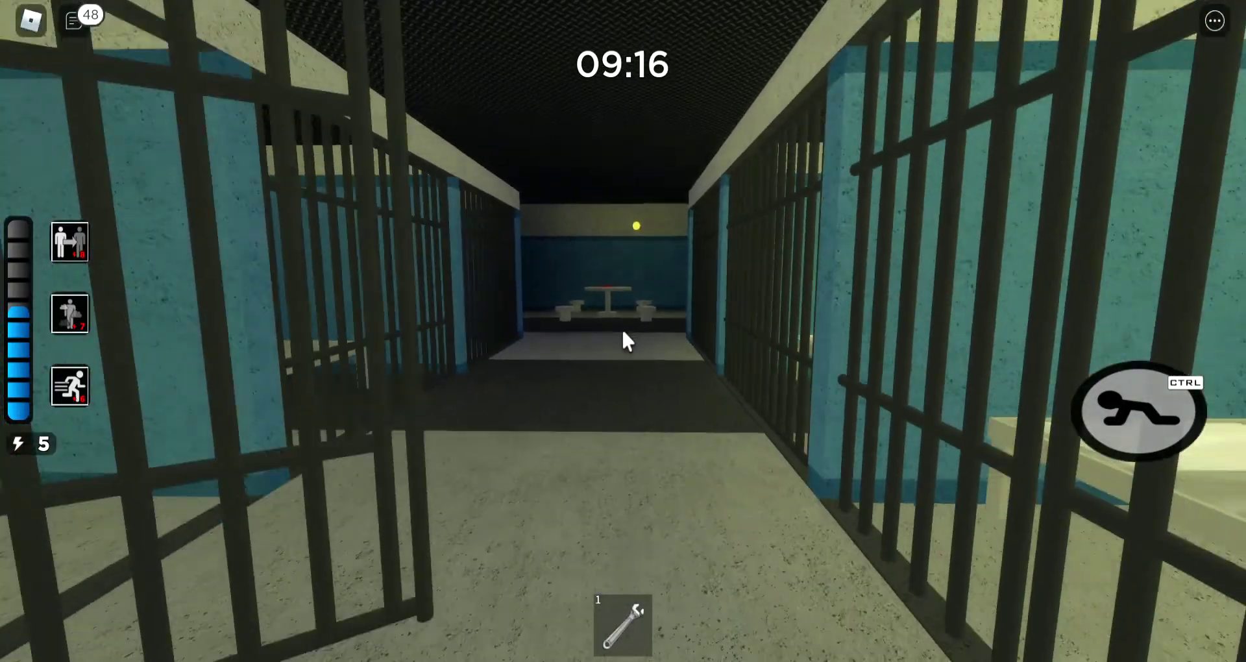
key(1)
key(w)
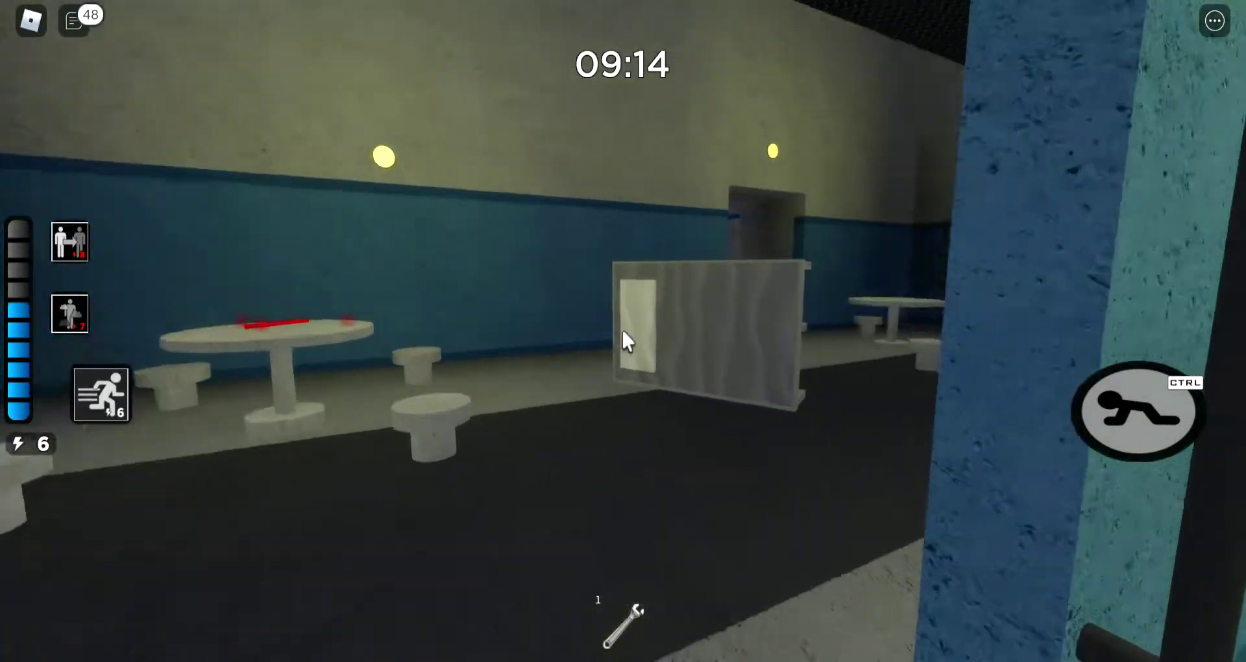
key(w)
key(1)
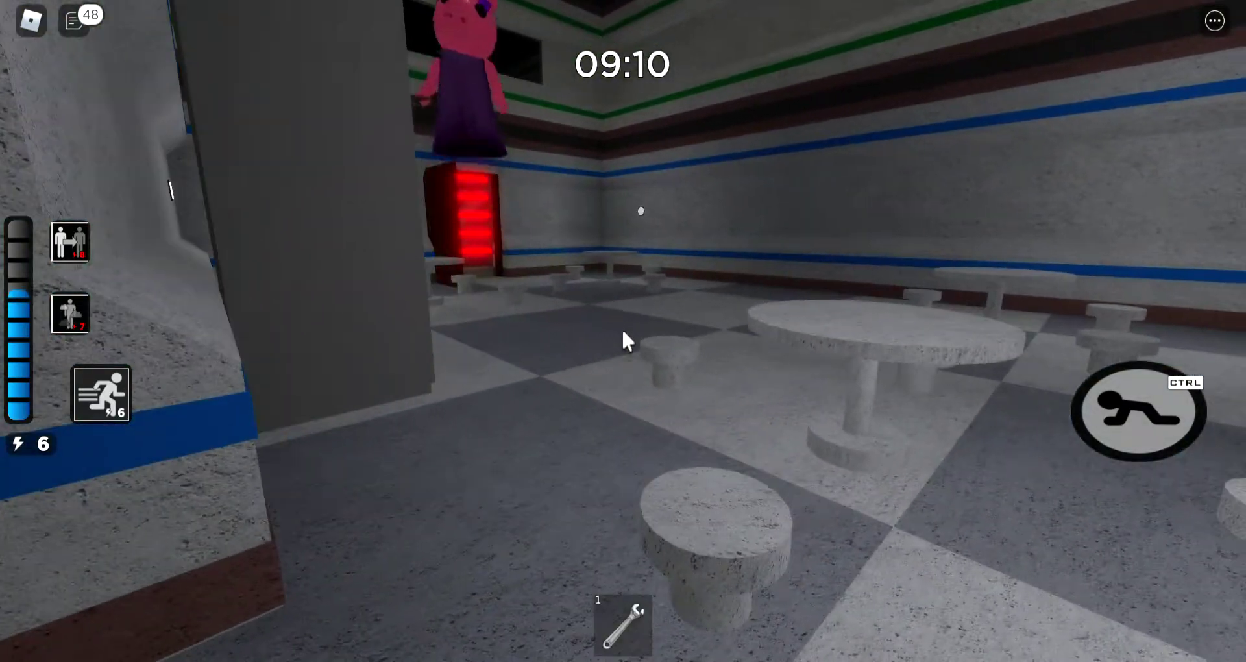
key(w)
key(1)
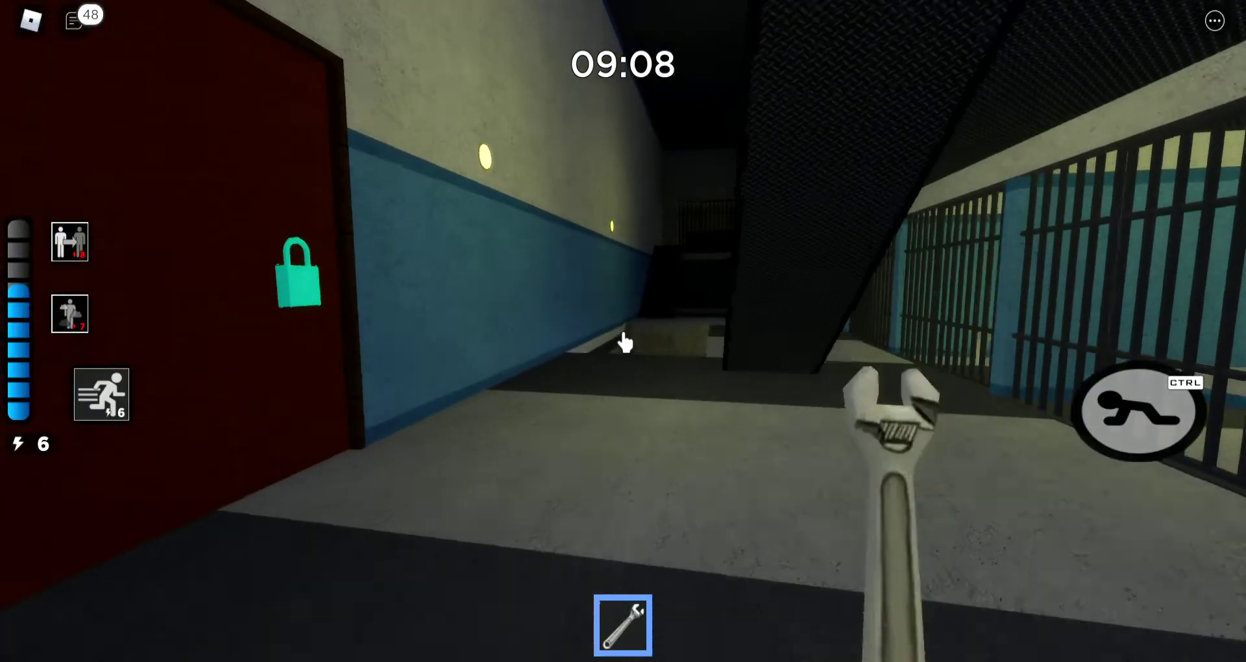
key(w)
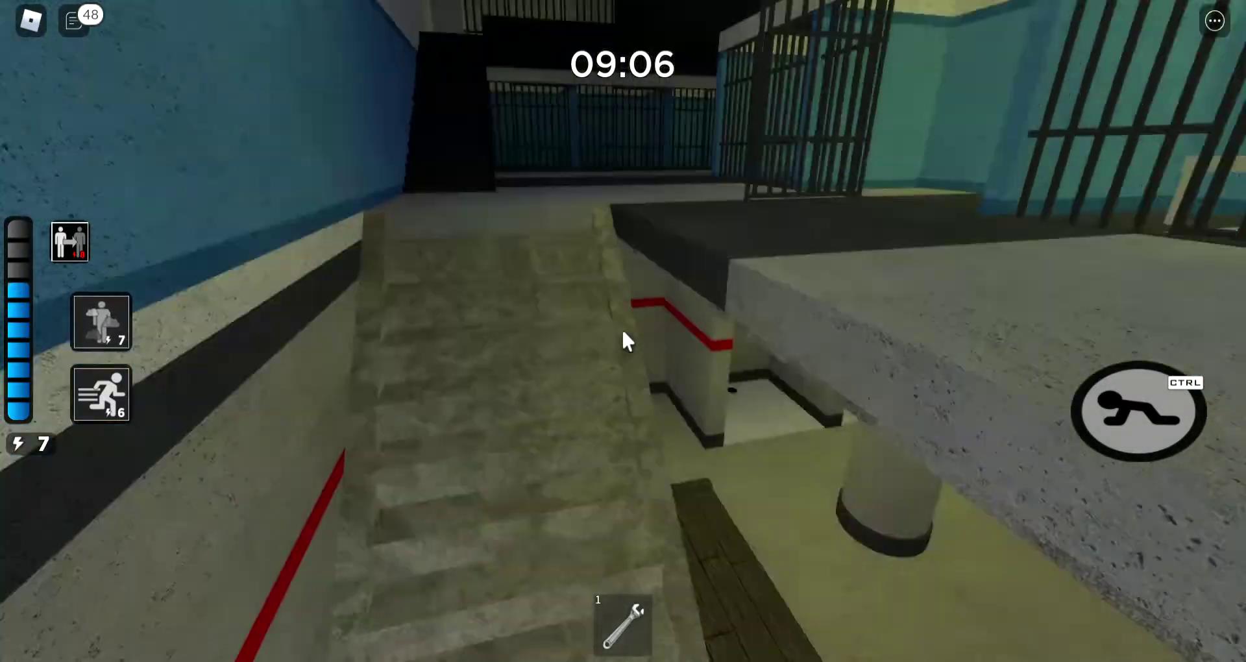
key(w)
key(1)
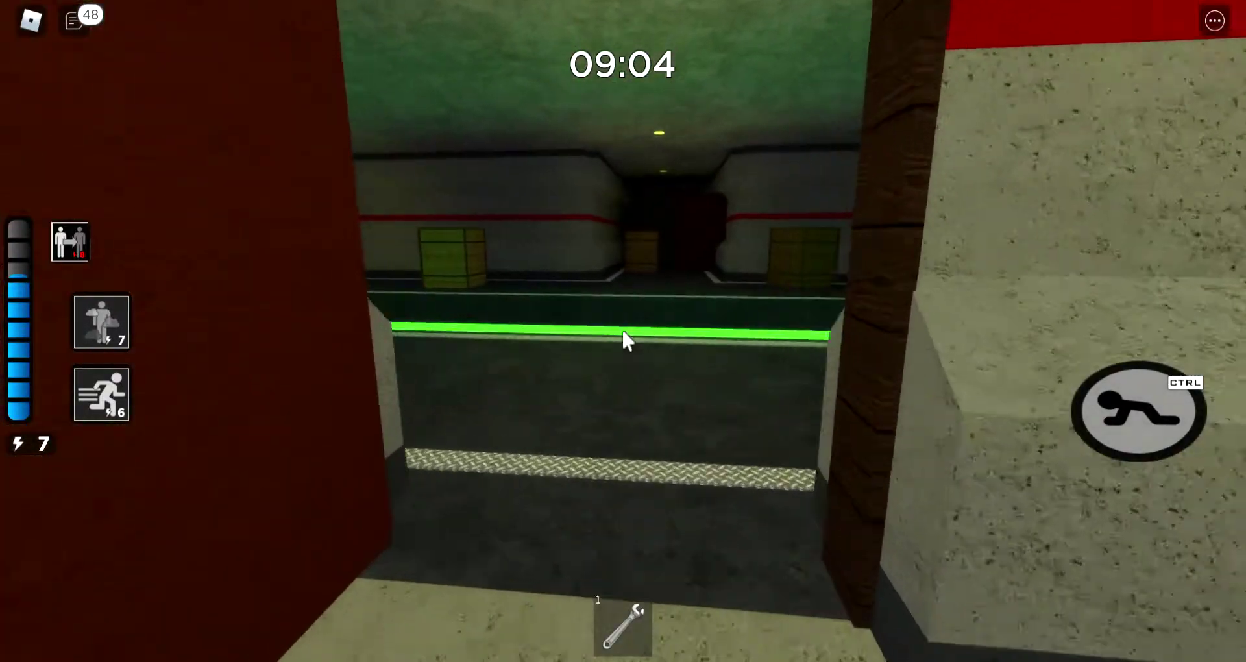
key(1)
key(w)
key(w)
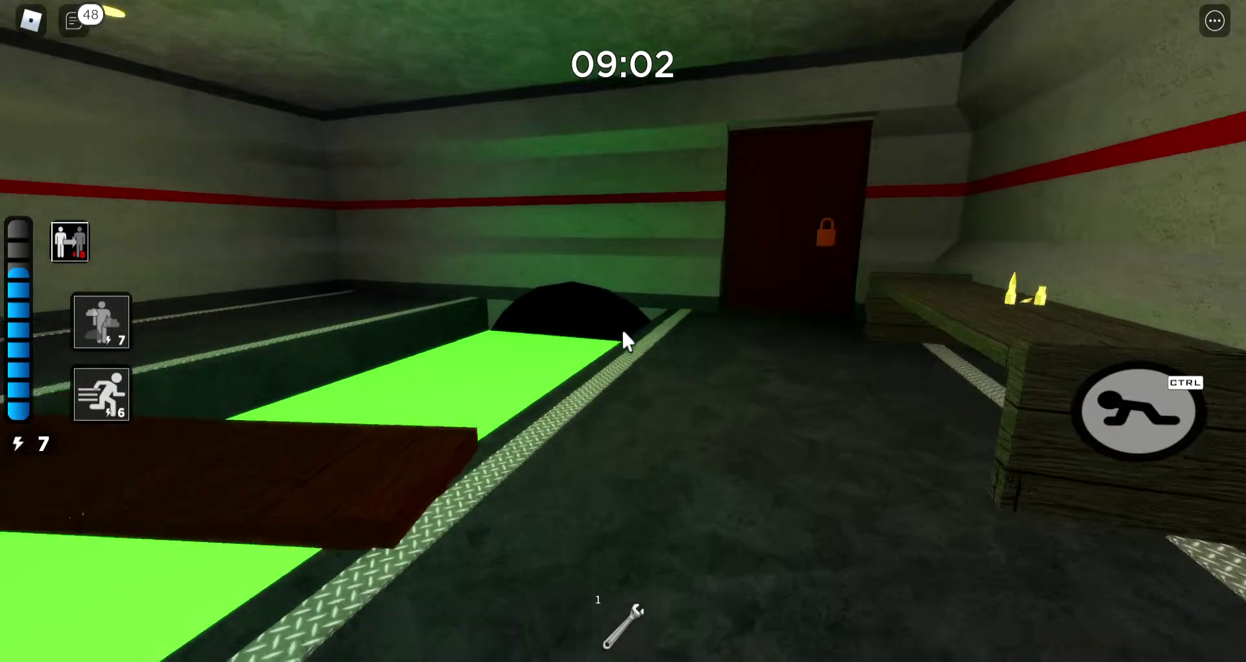
key(w)
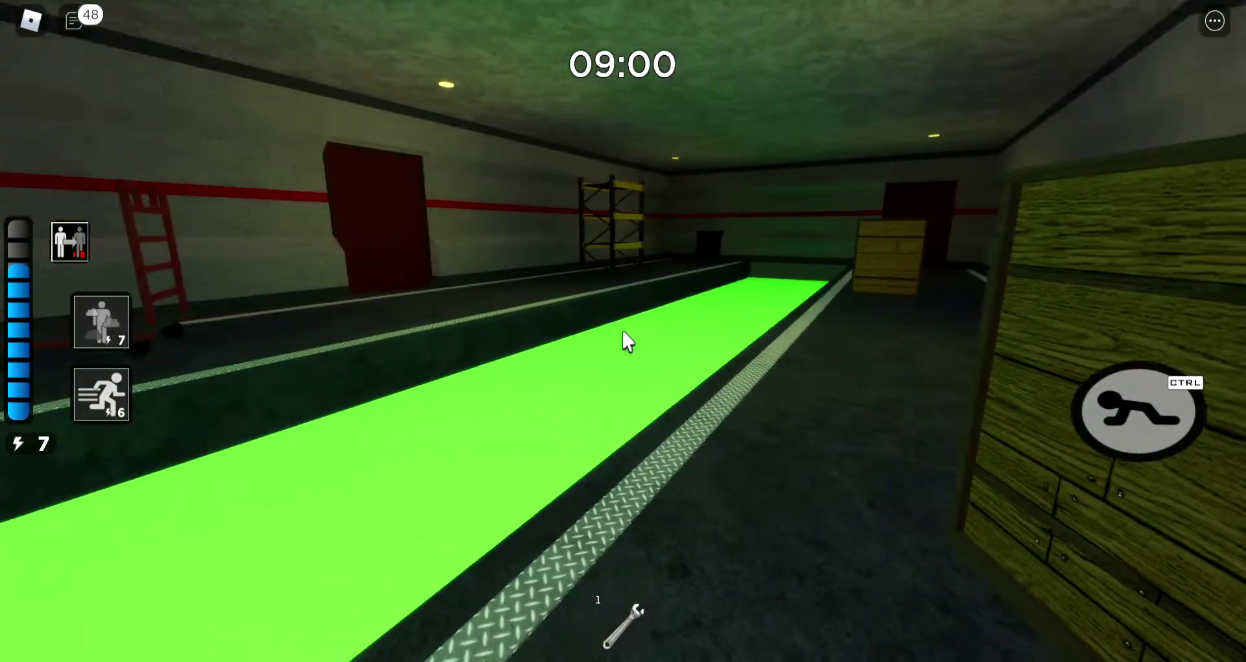
key(1)
key(w)
key(1)
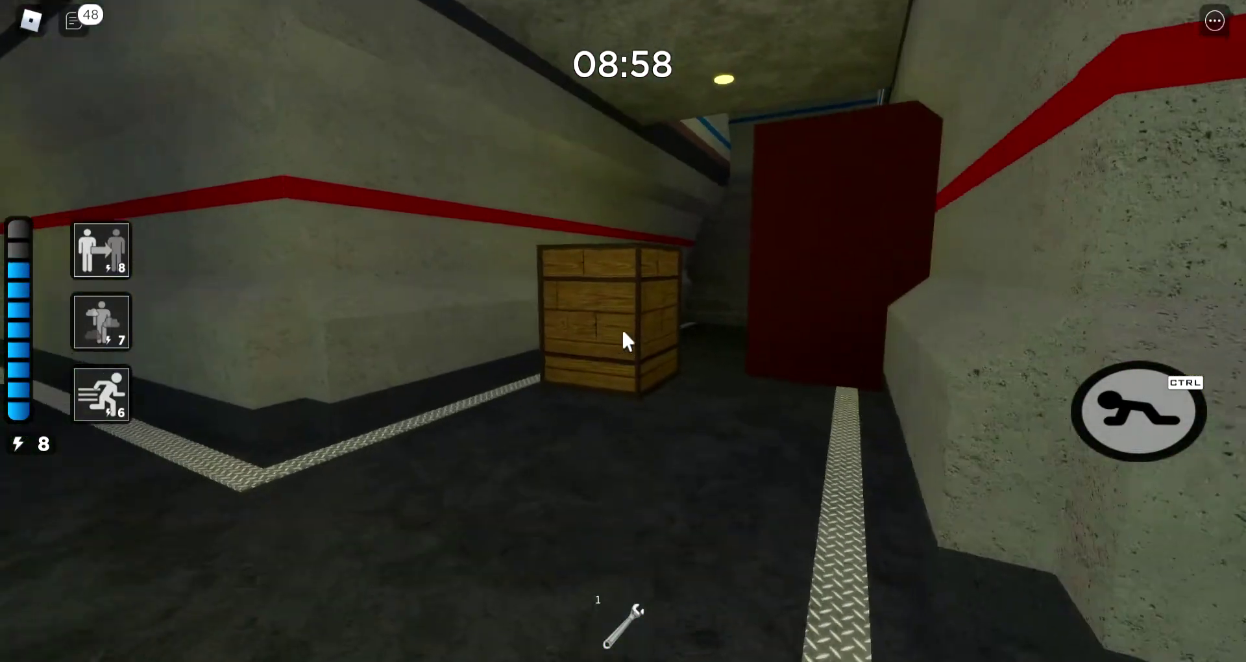
key(w)
key(1)
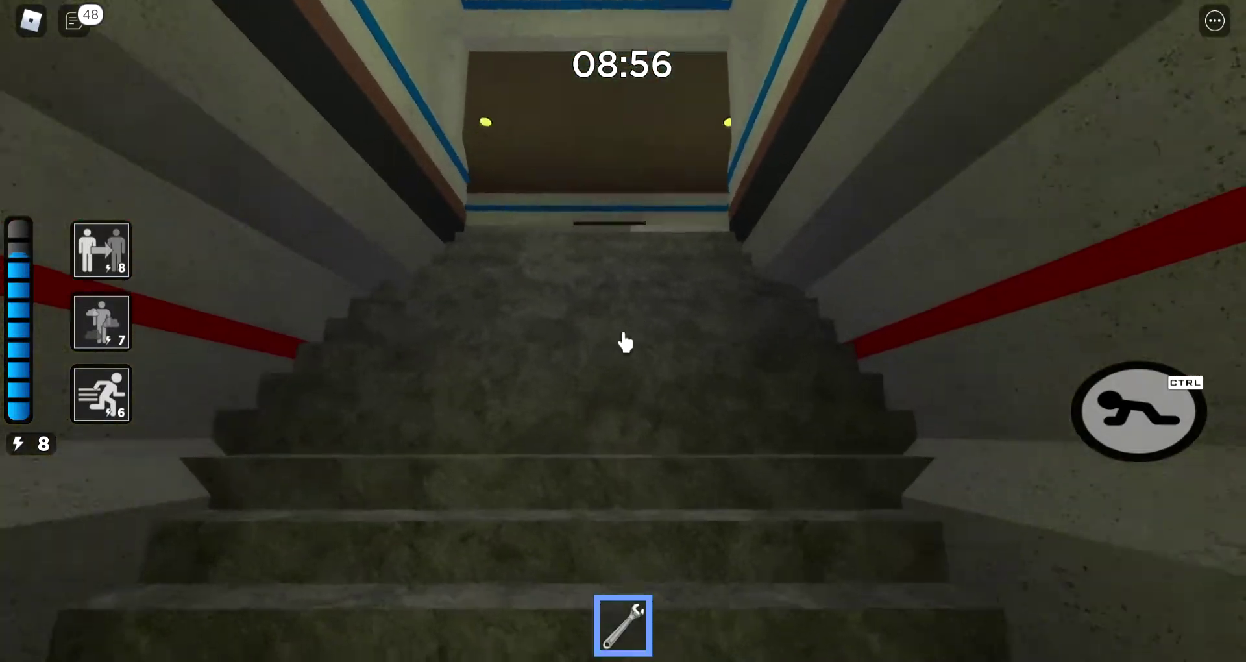
key(w)
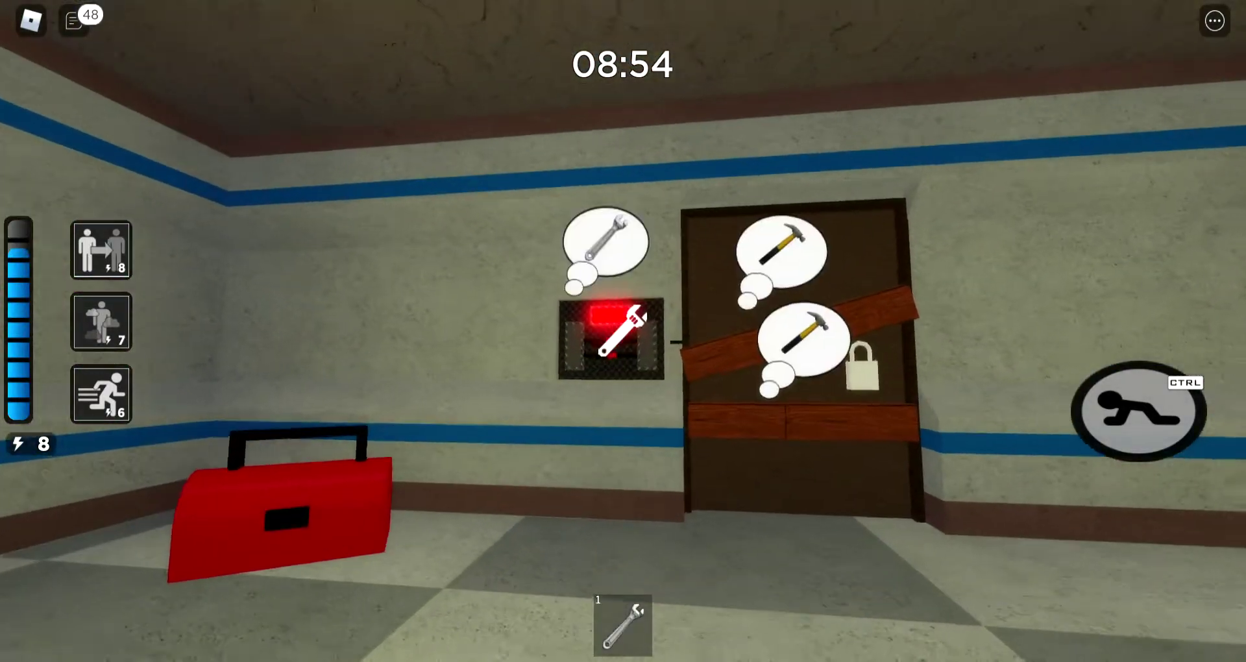
key(w)
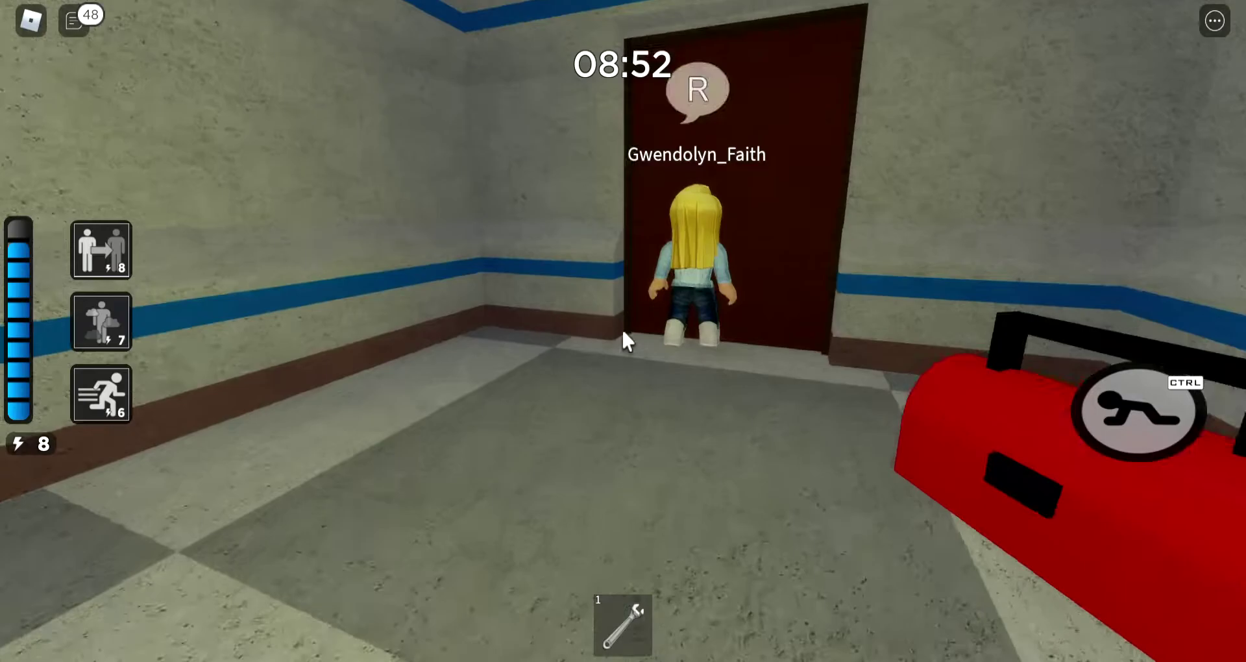
key(w)
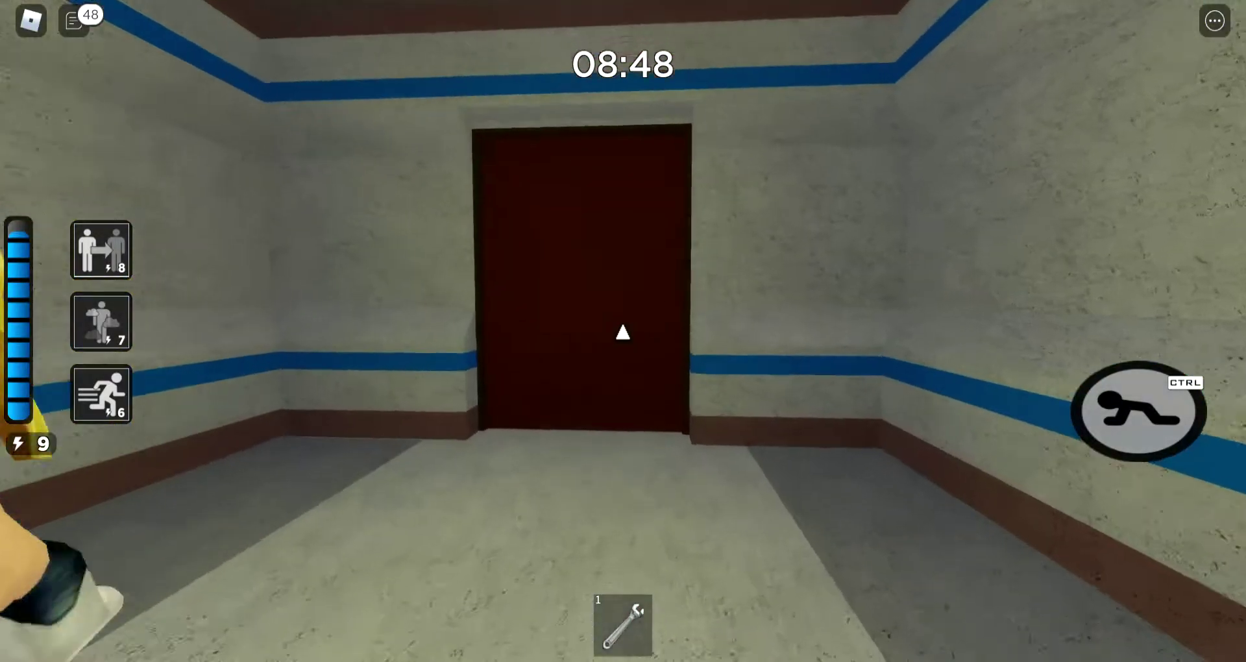
key(w)
key(w)
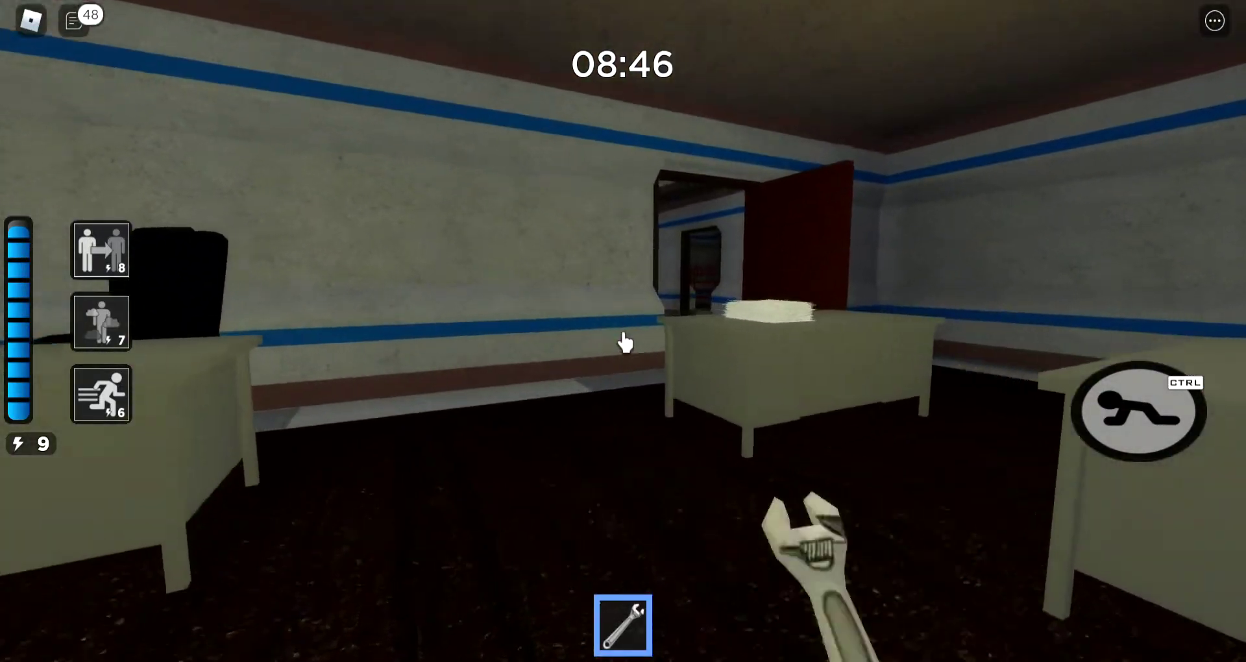
key(w)
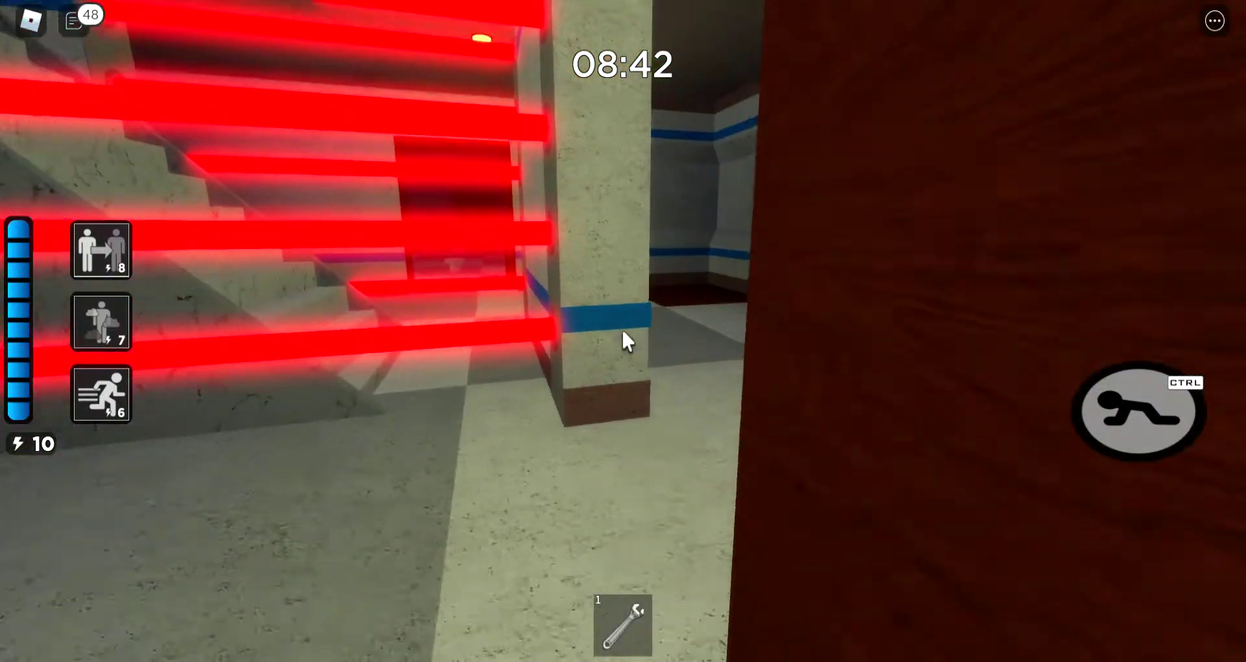
key(w)
key(w)
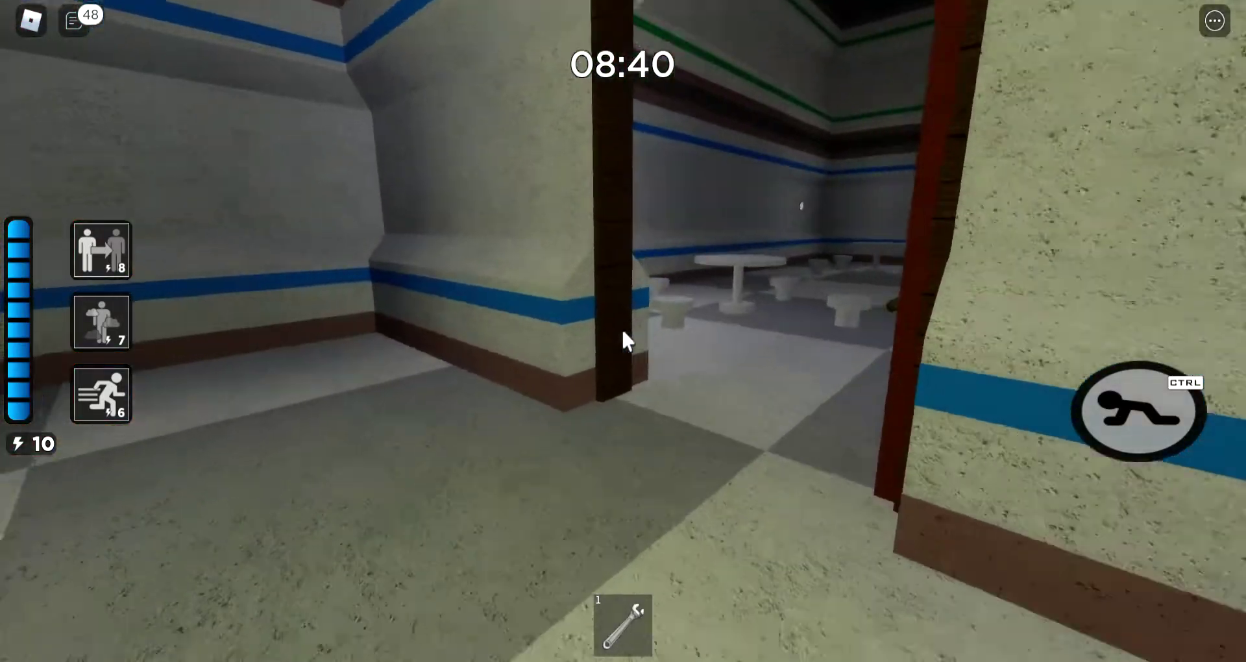
key(w)
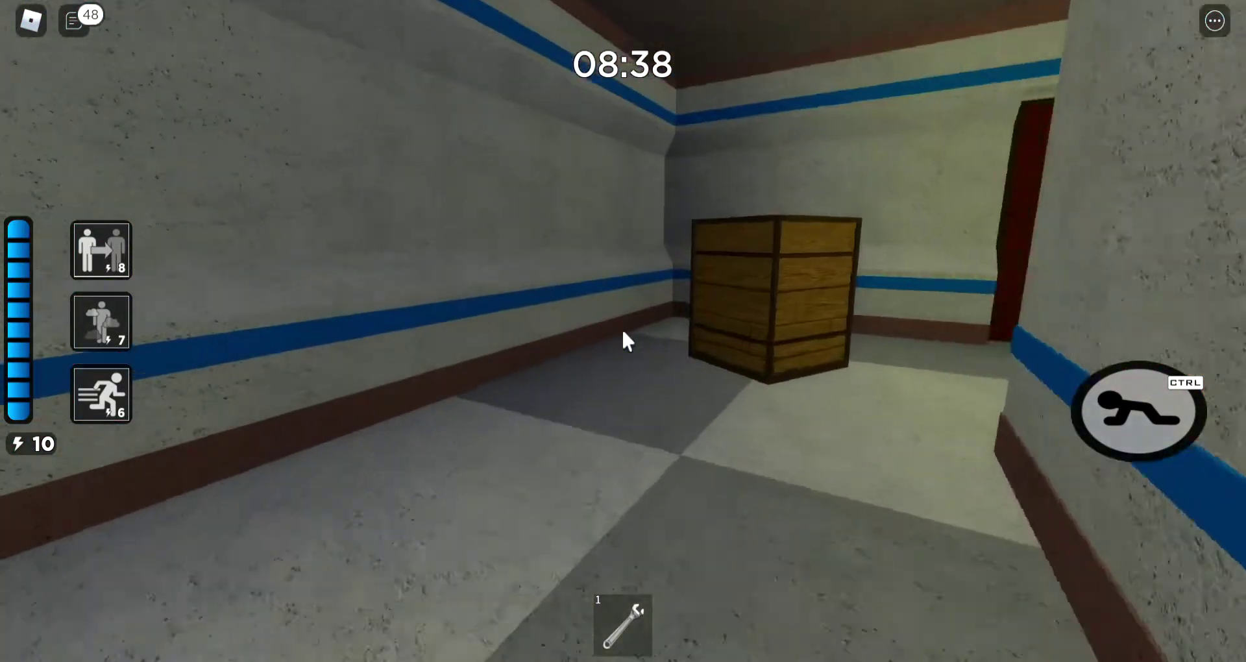
key(w)
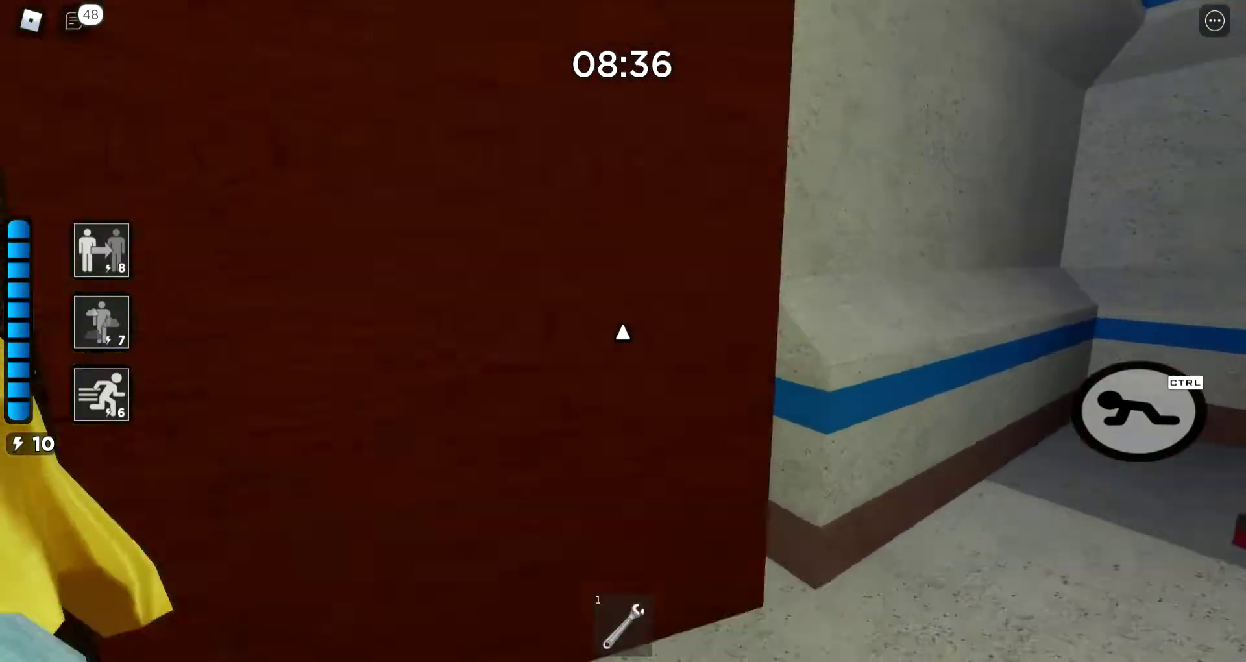
key(w)
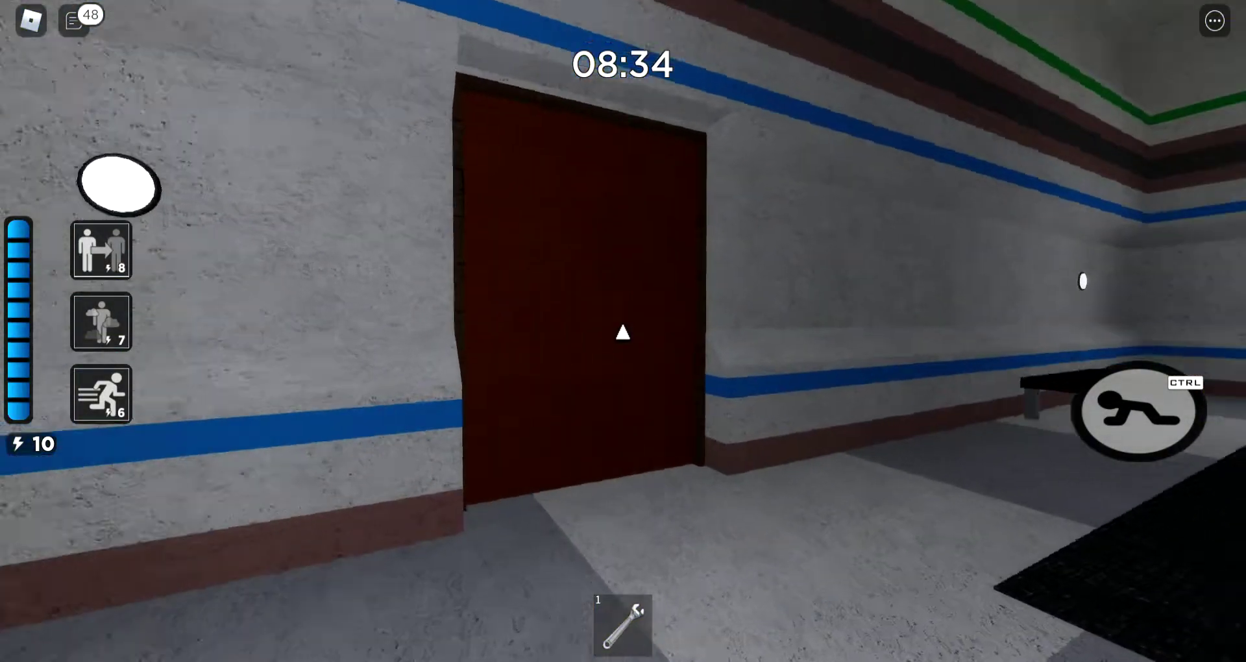
key(w)
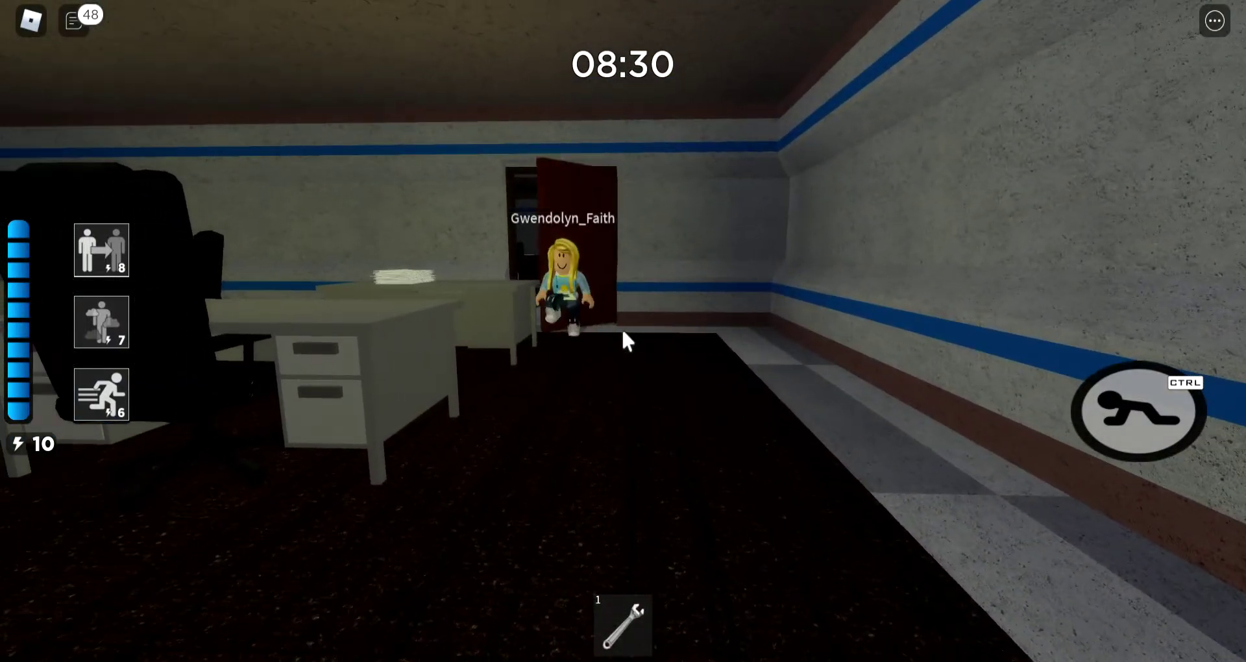
key(w)
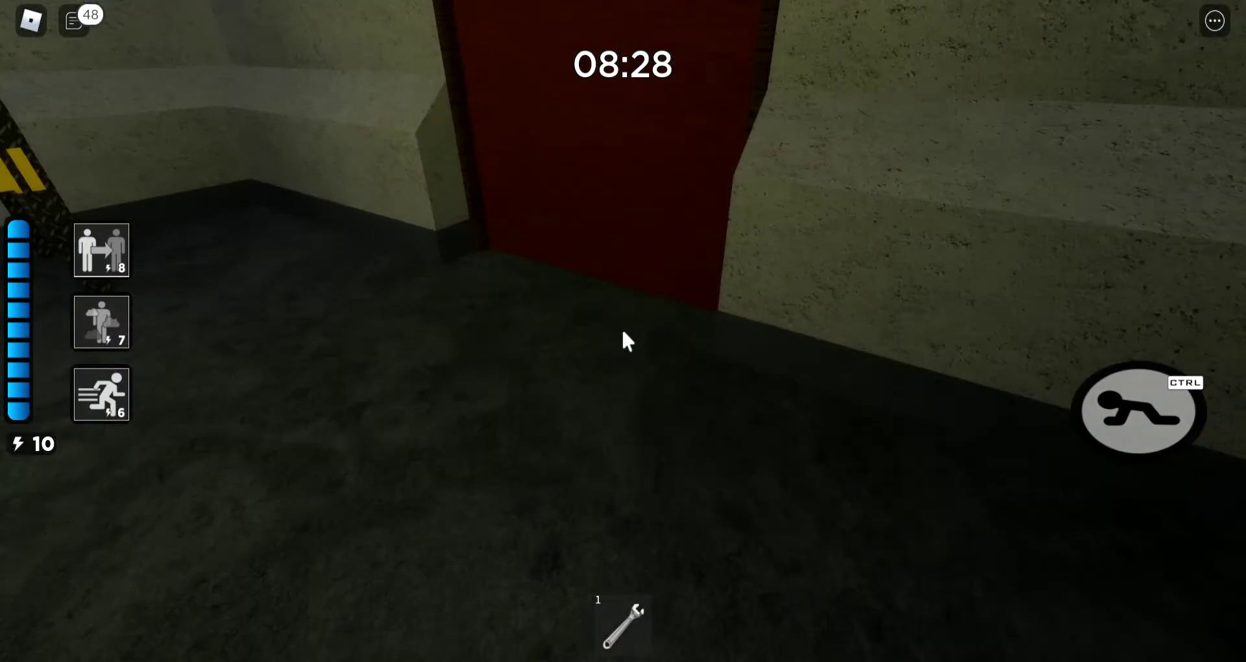
key(w)
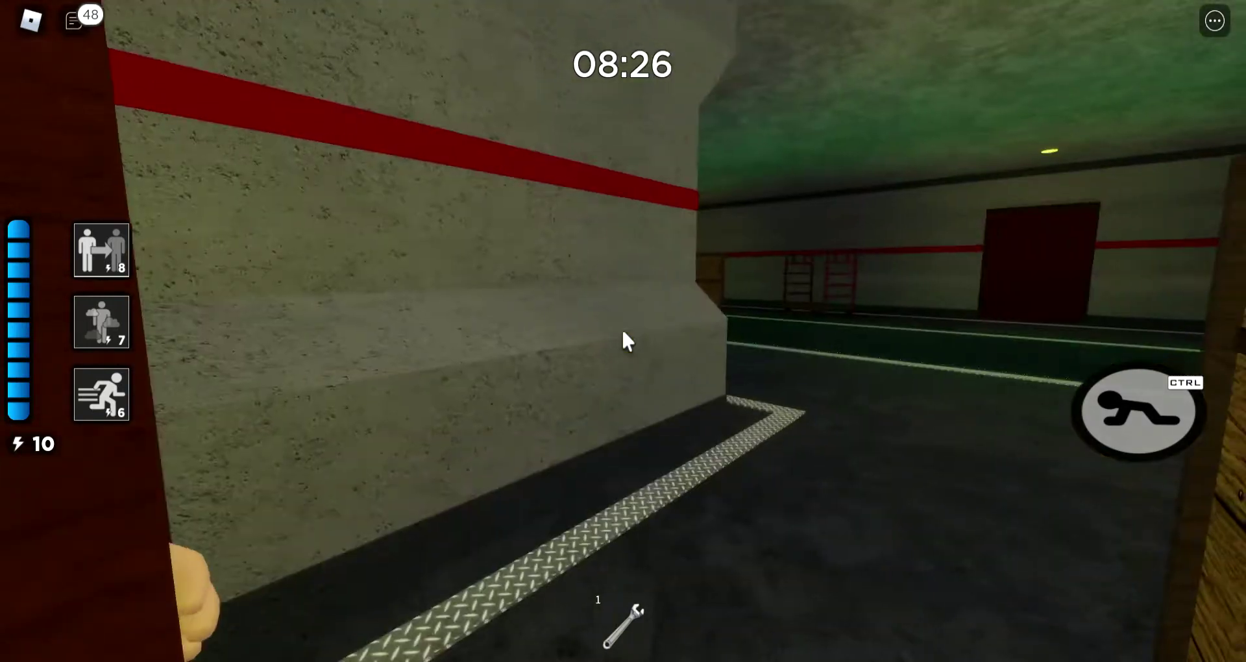
key(w)
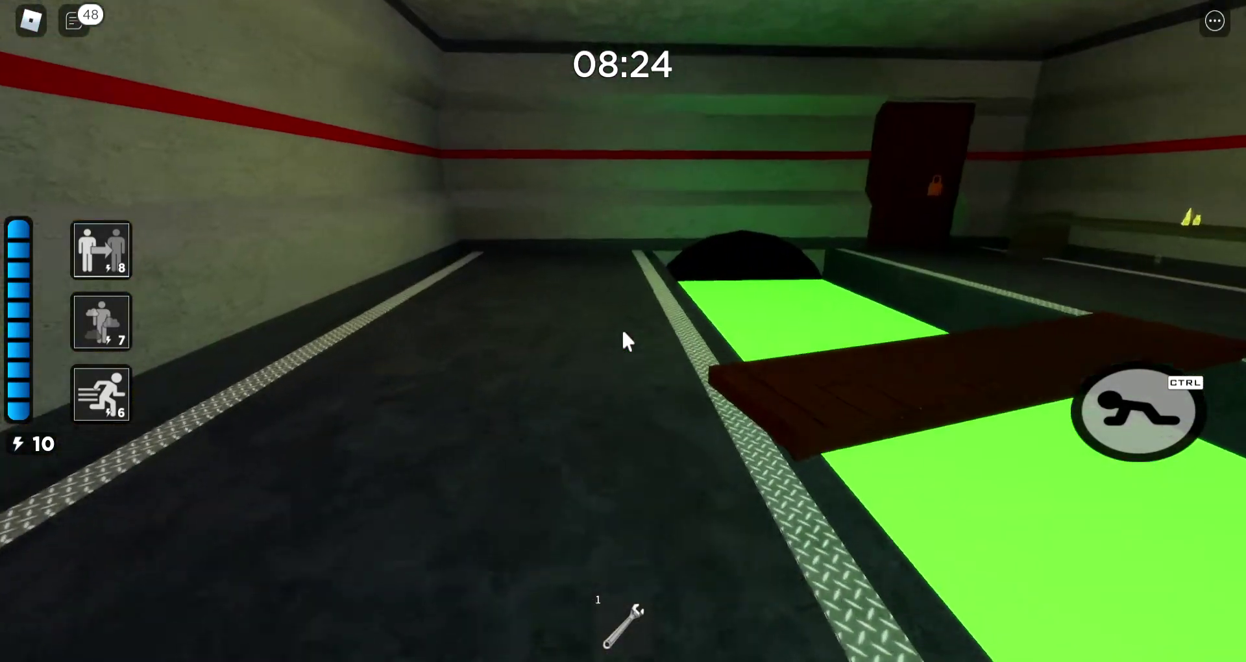
key(w)
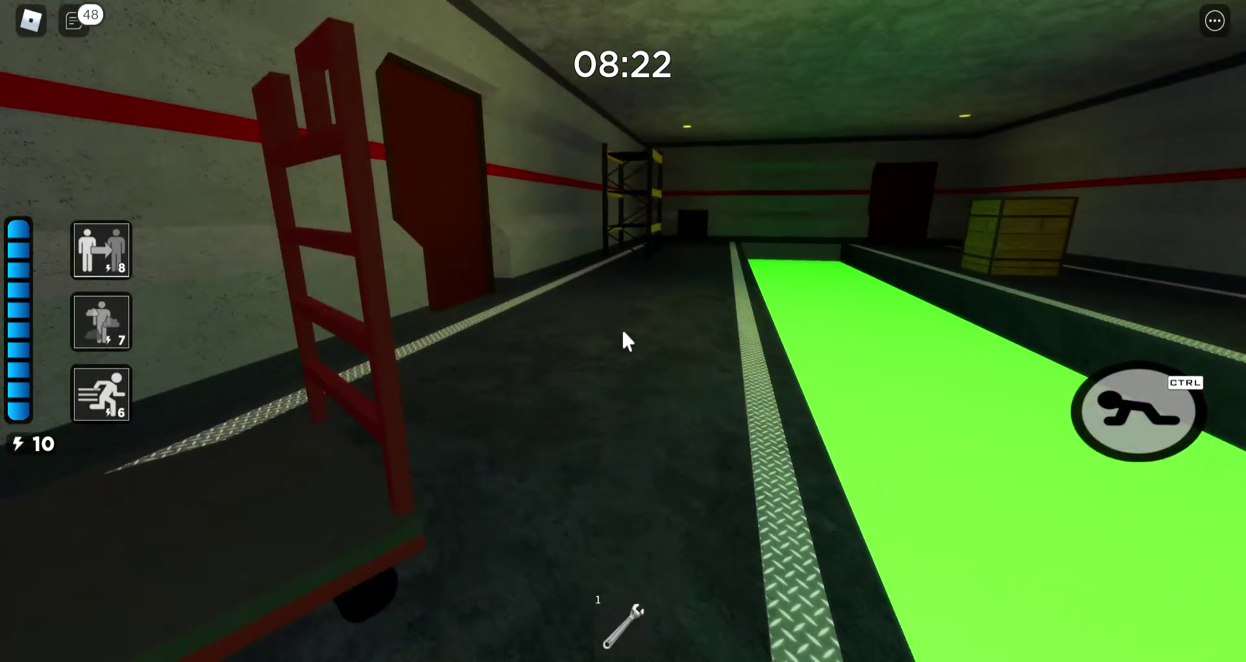
key(w)
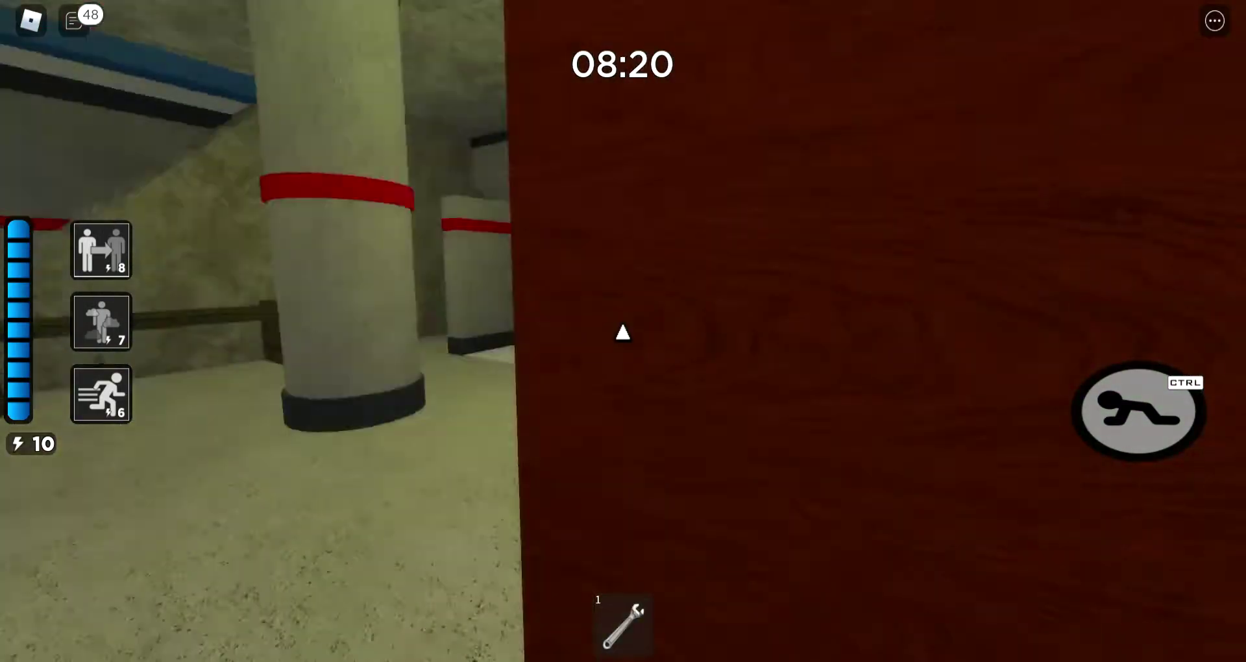
key(w)
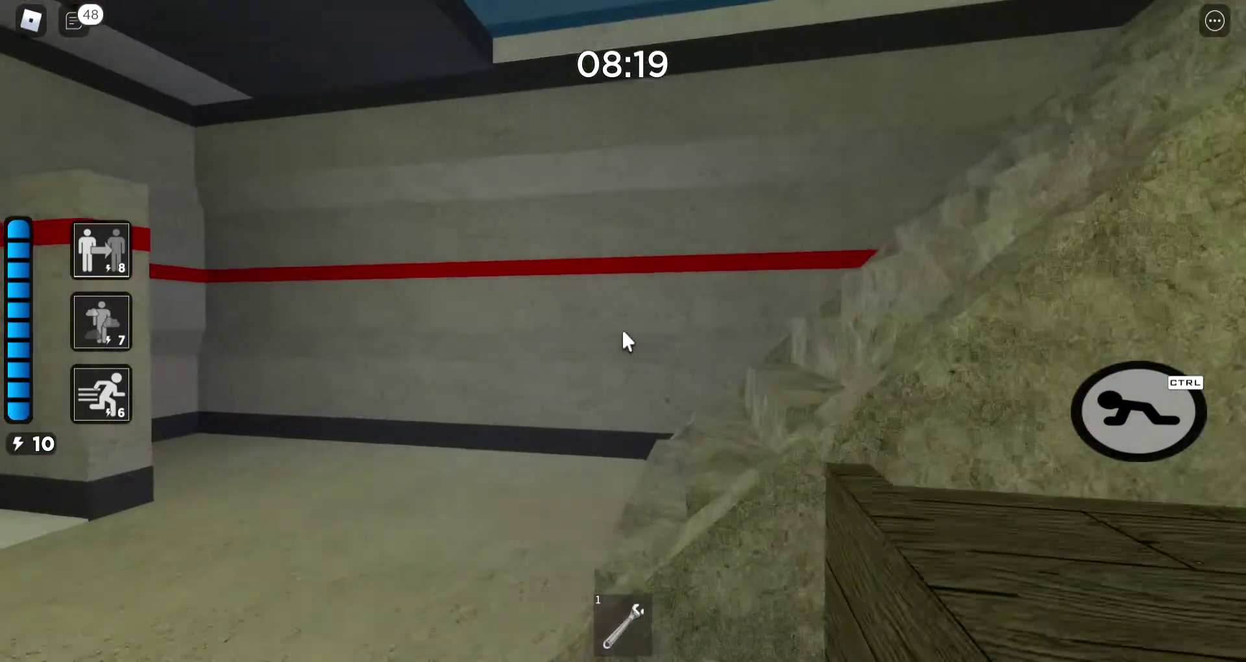
key(w)
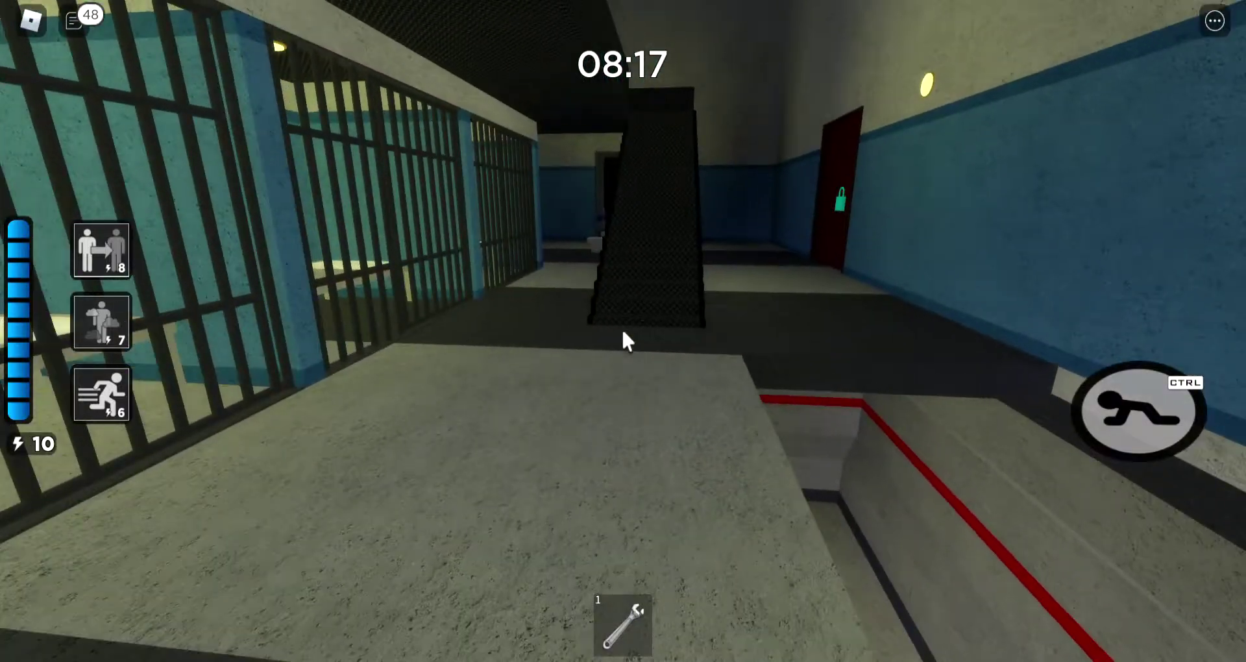
key(d)
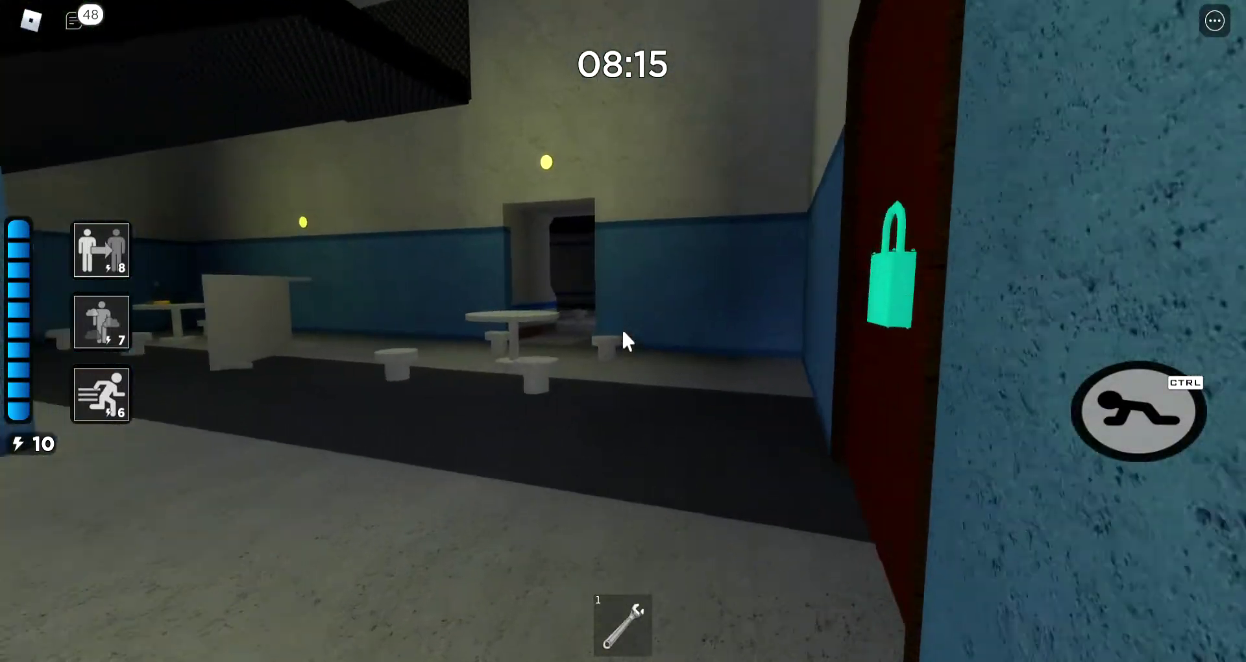
key(w)
key(w)
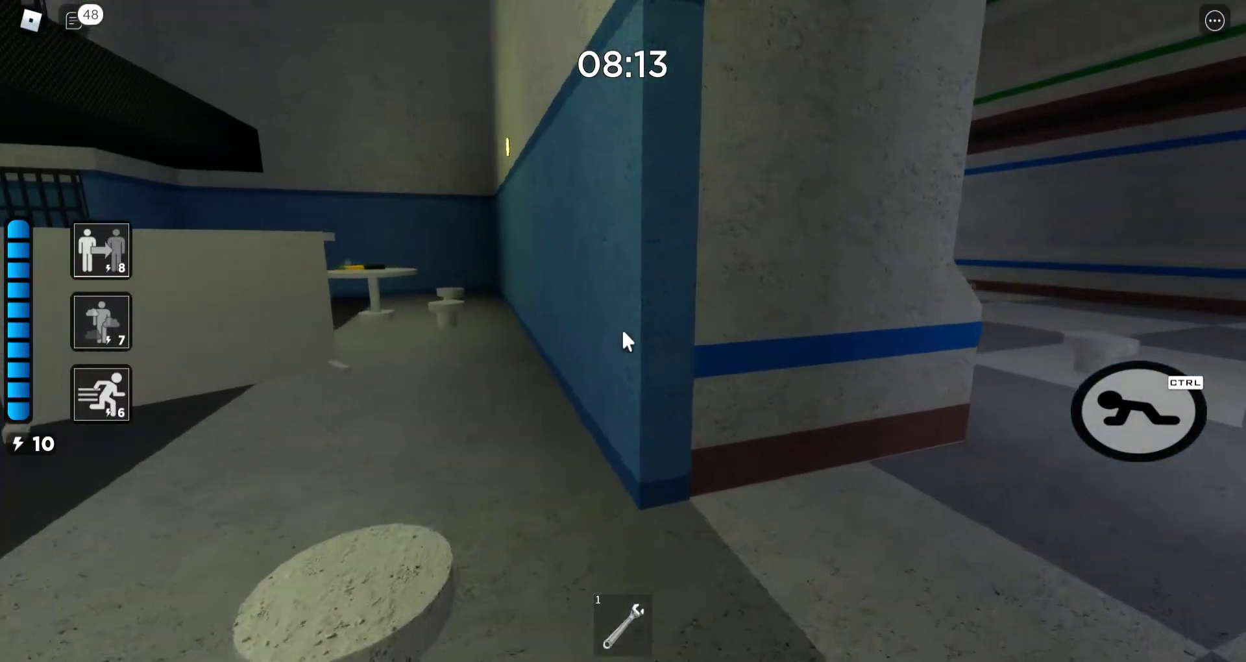
key(w)
key(w)
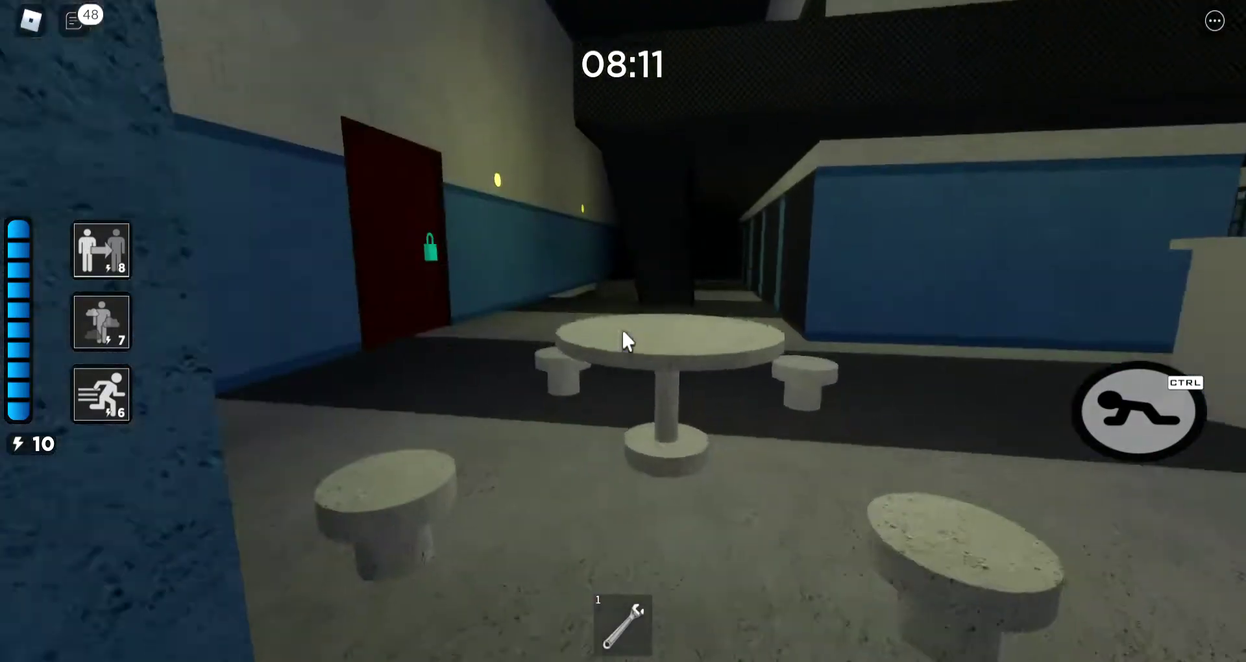
key(w)
key(w)
key(w)
key(w)
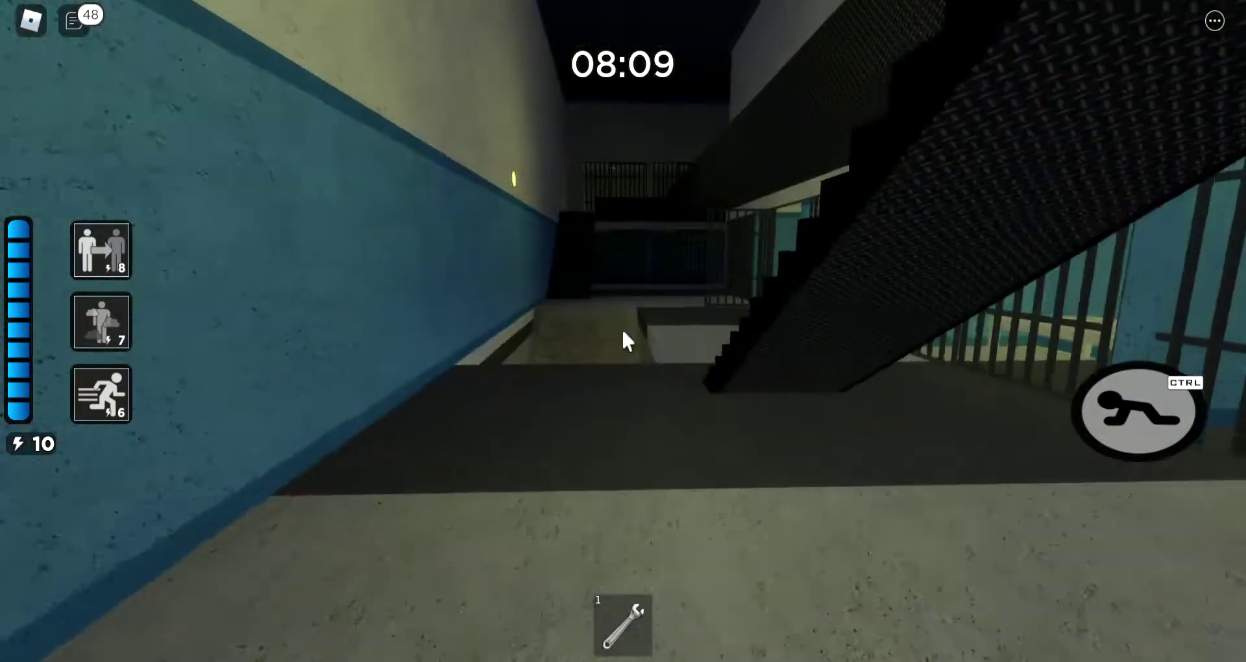
key(w)
key(w)
key(w)
key(w)
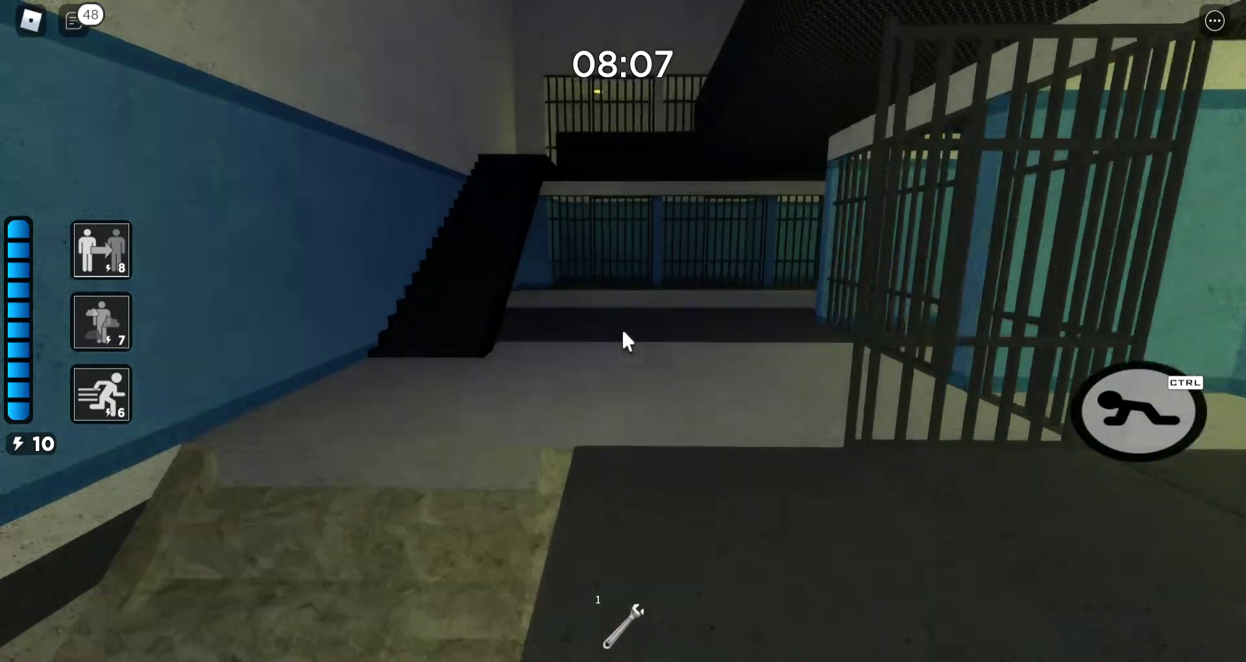
key(w)
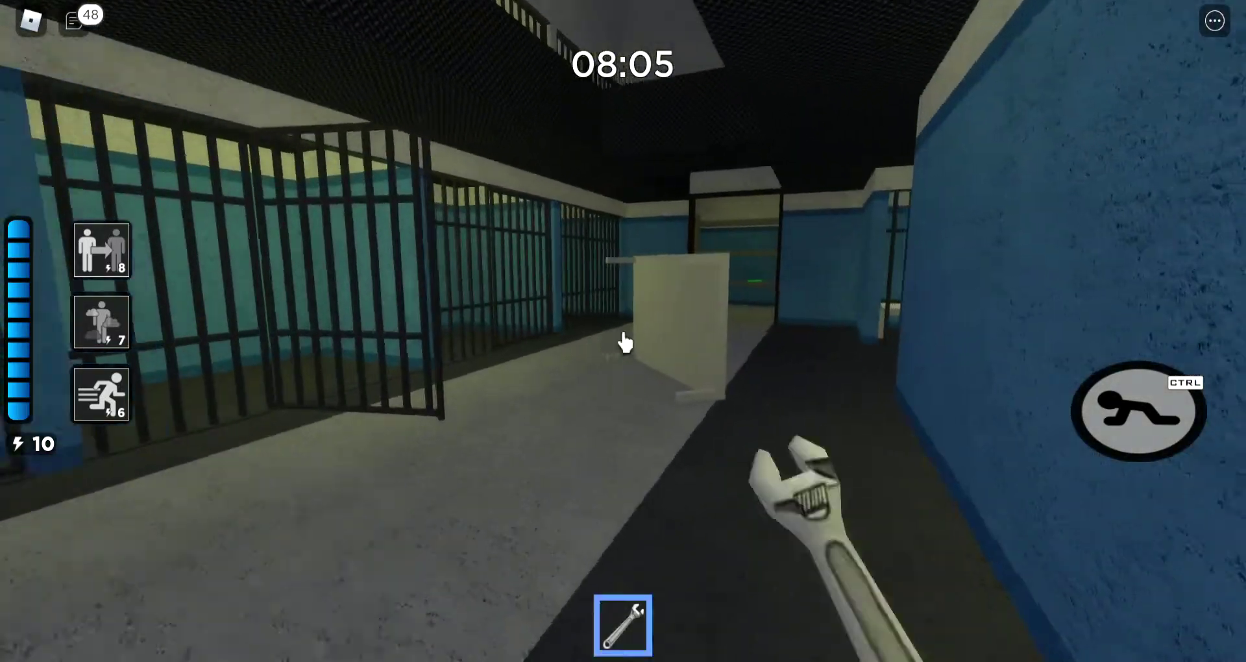
key(w)
key(w)
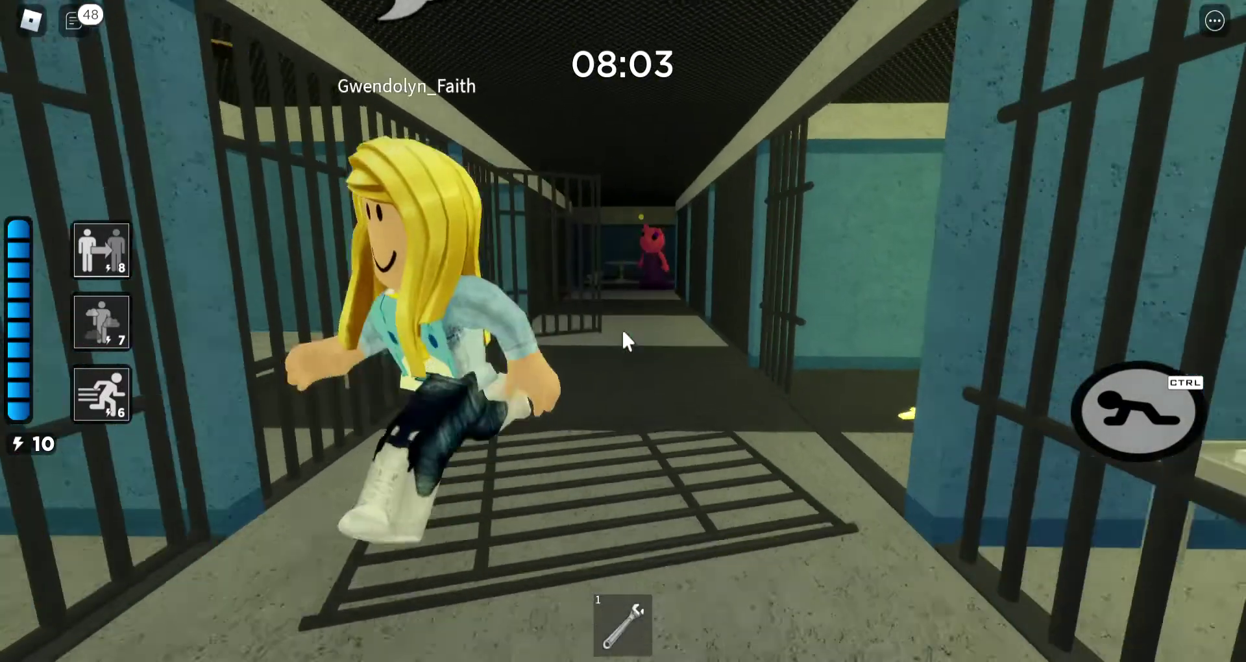
key(w)
key(1)
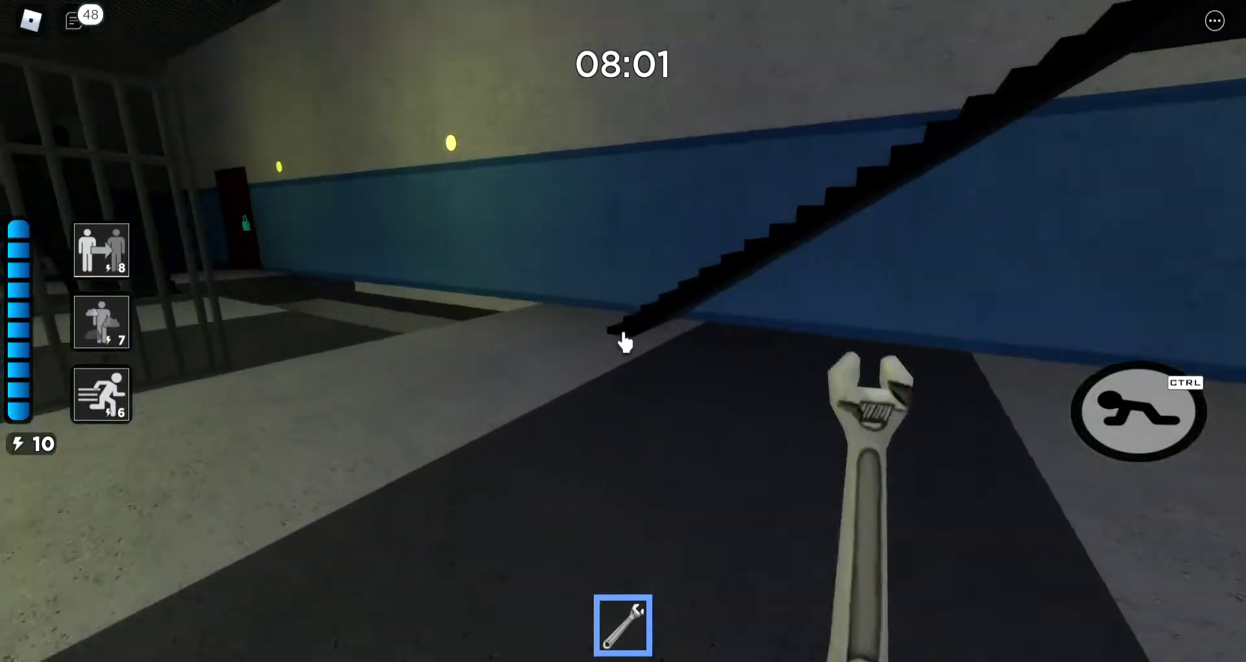
key(1)
key(w)
key(w)
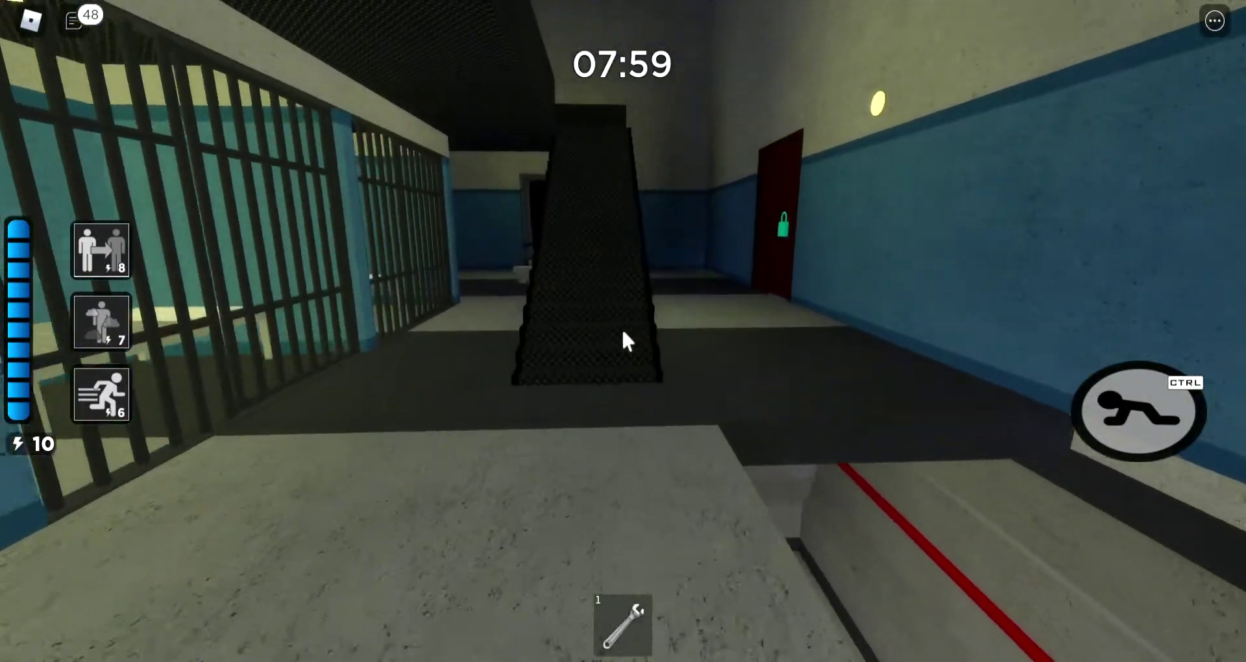
key(w)
key(w)
key(1)
key(w)
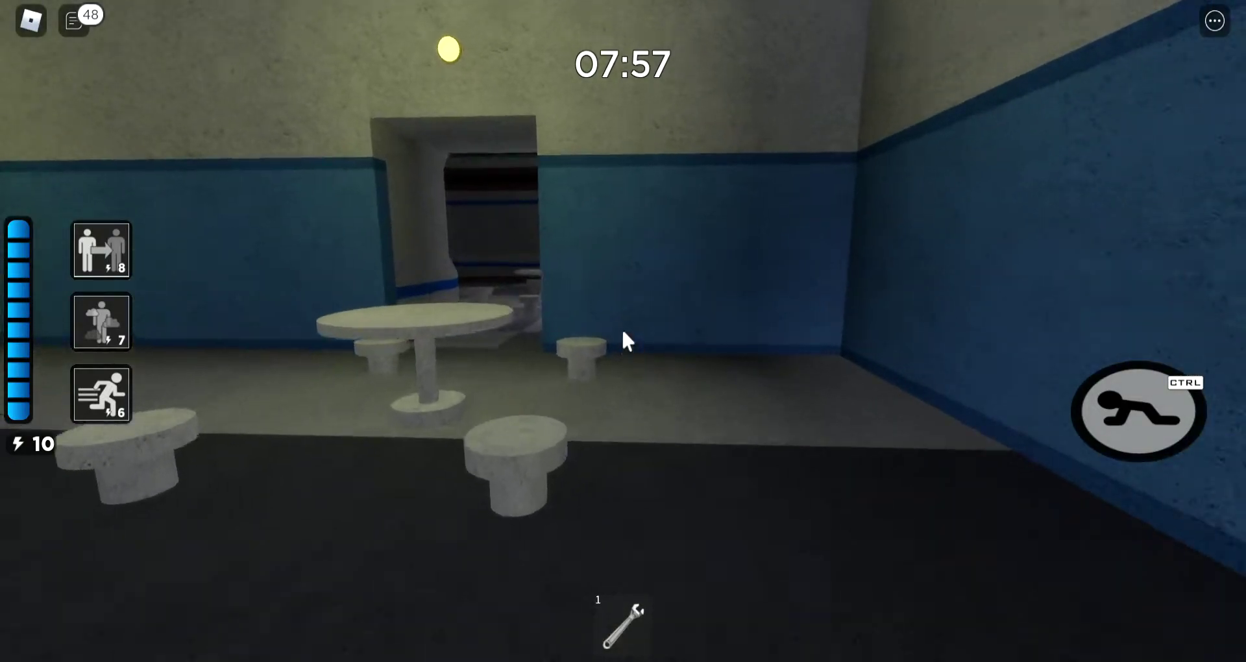
key(w)
key(w)
key(1)
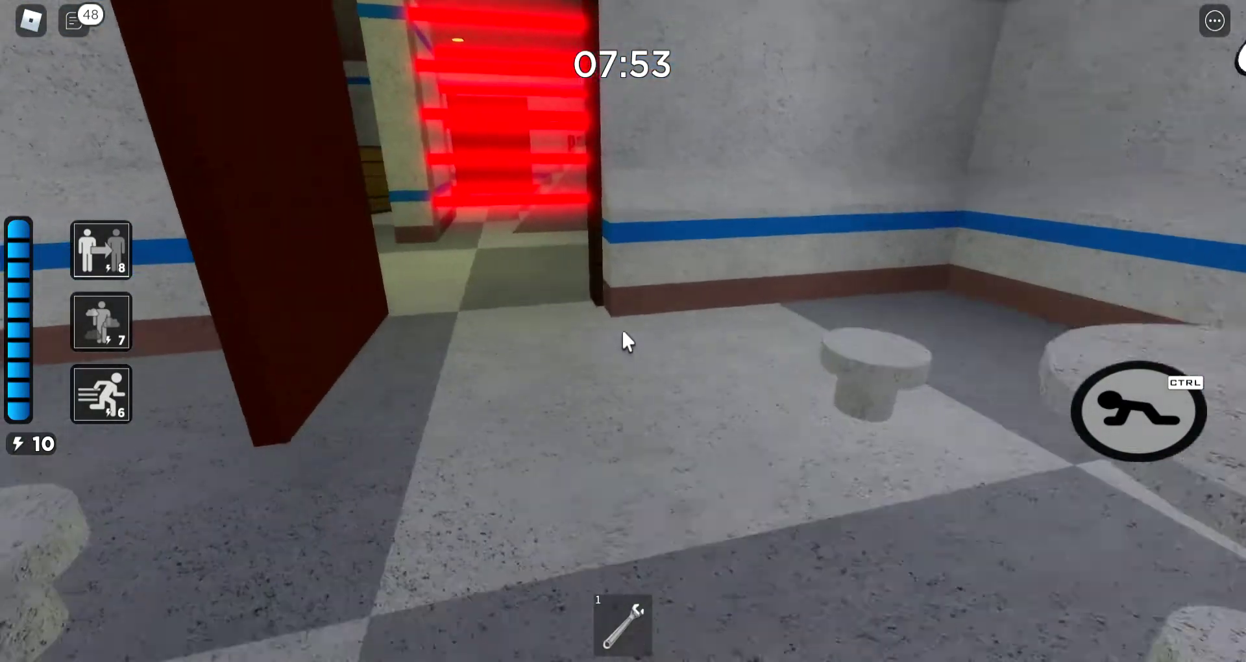
key(w)
key(w)
key(w)
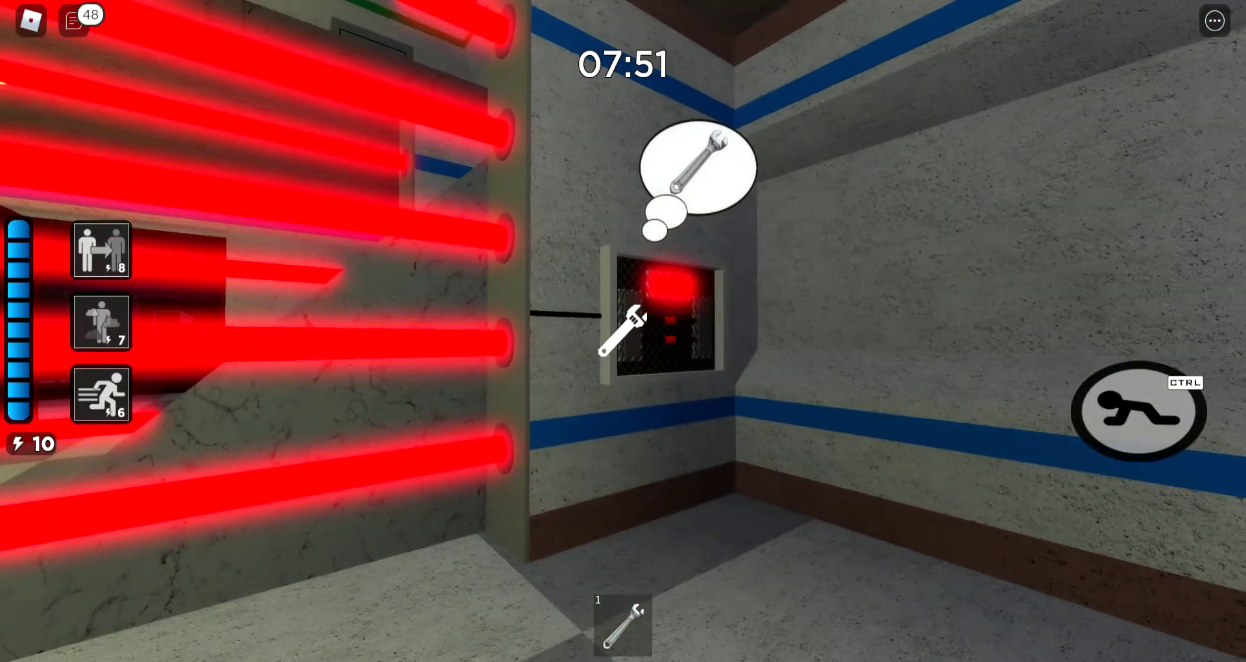
key(w)
key(w)
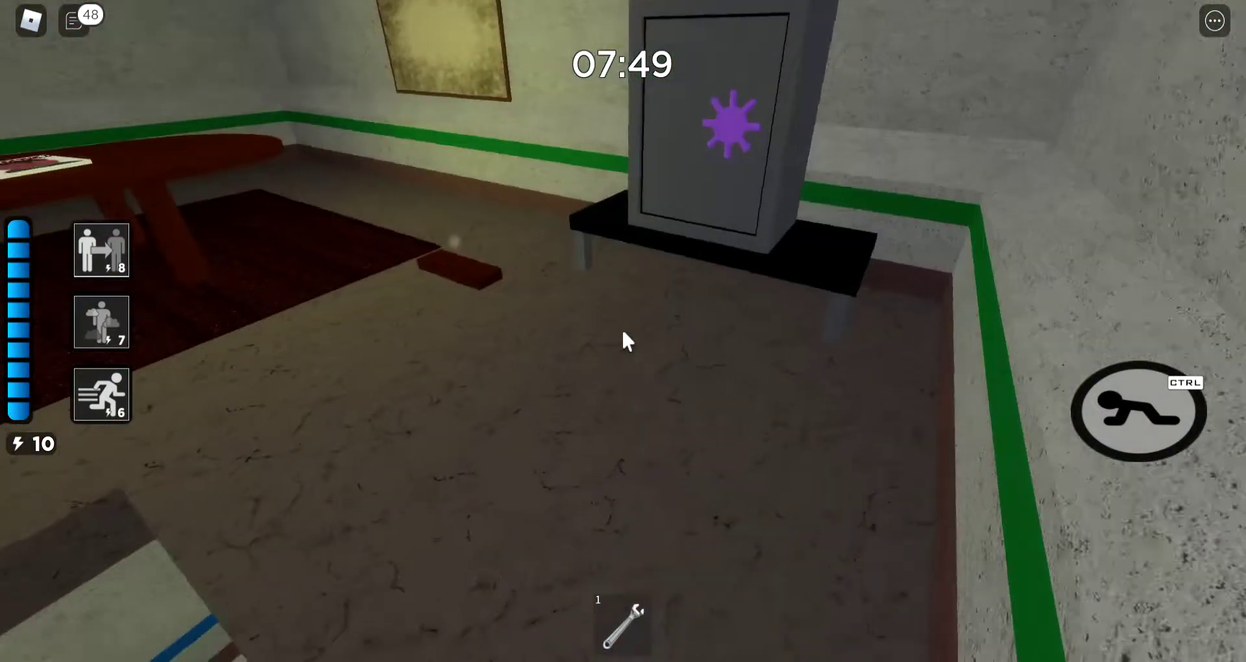
key(w)
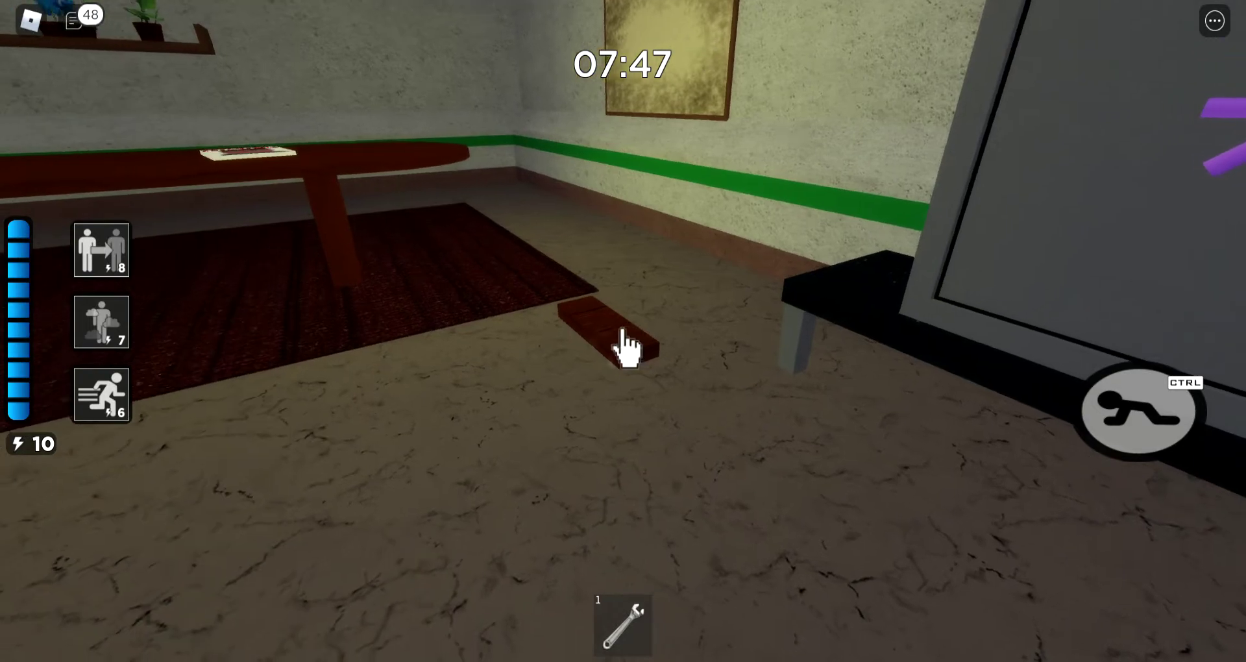
click(626, 341)
key(w)
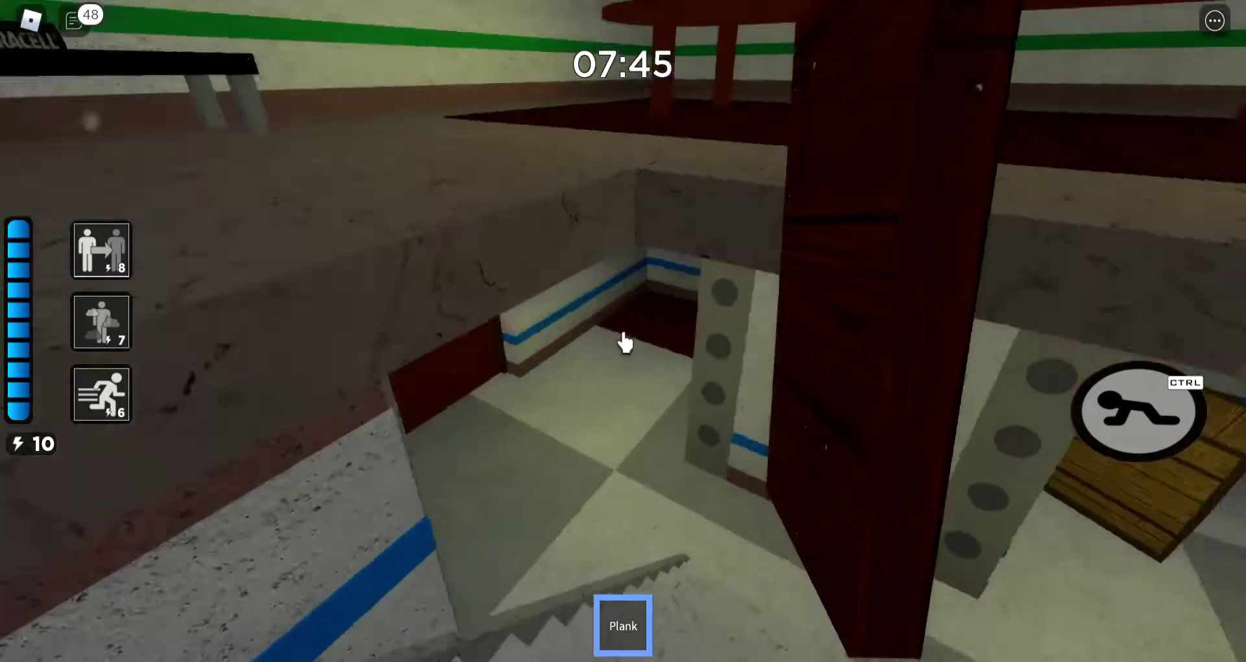
key(w)
key(w)
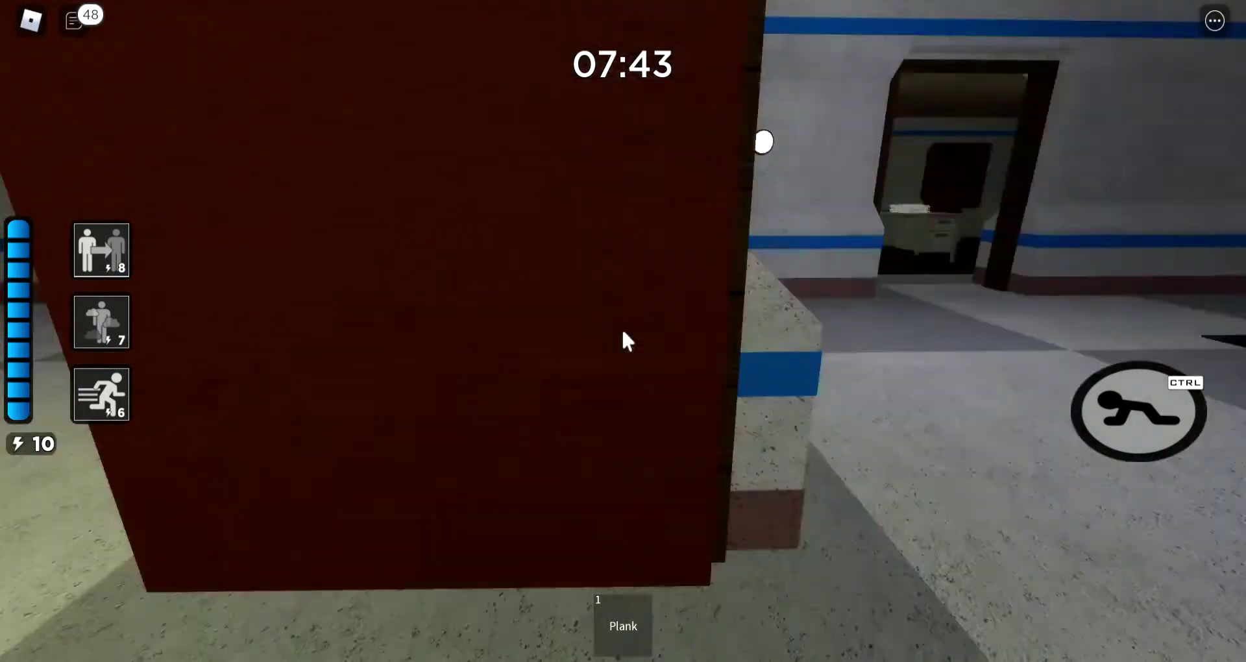
key(w)
key(w)
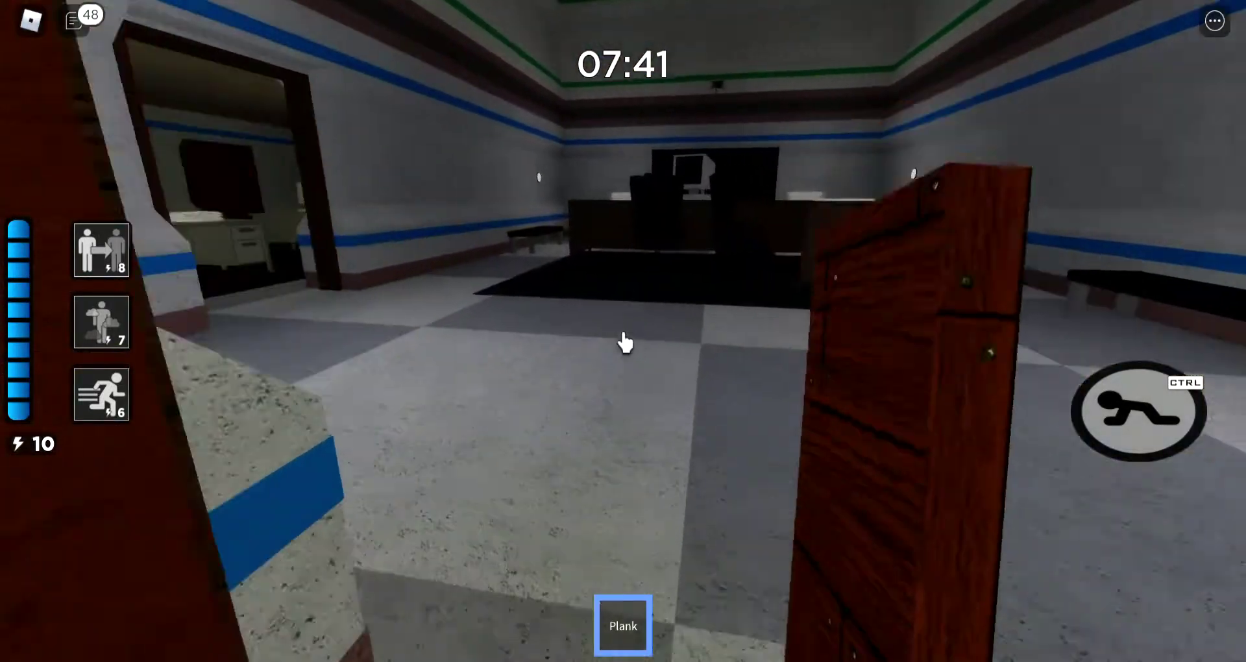
key(w)
key(w)
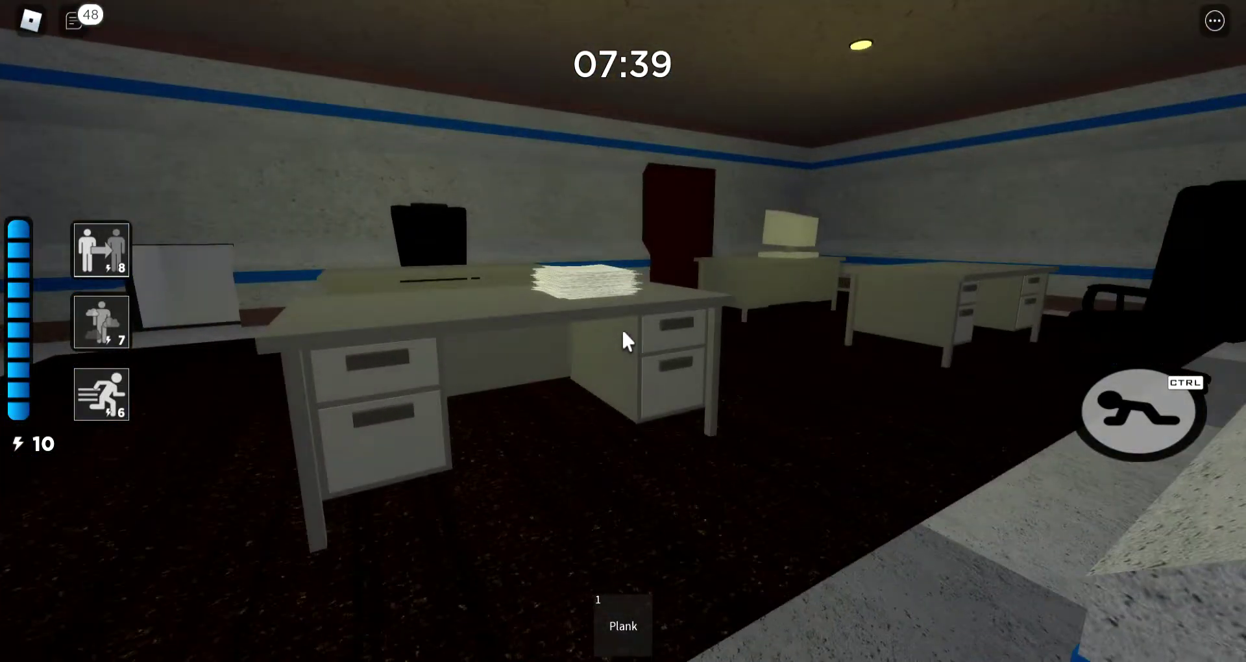
key(w)
key(w)
key(w)
key(ctrl)
key(w)
key(w)
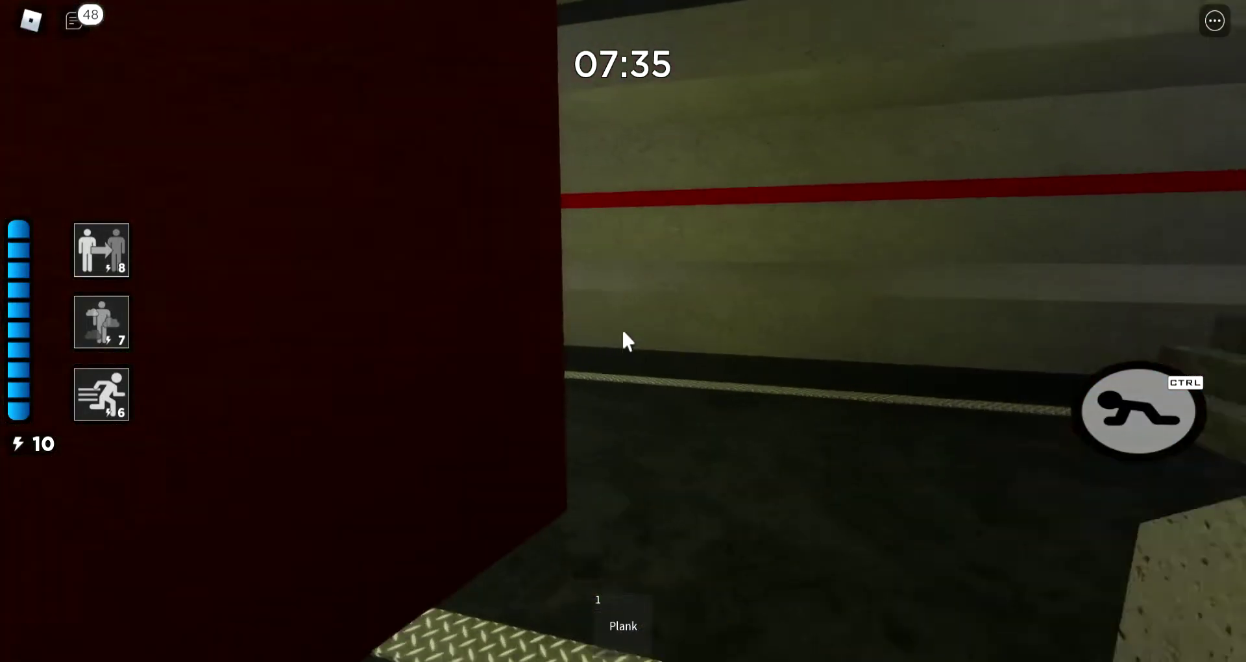
key(w)
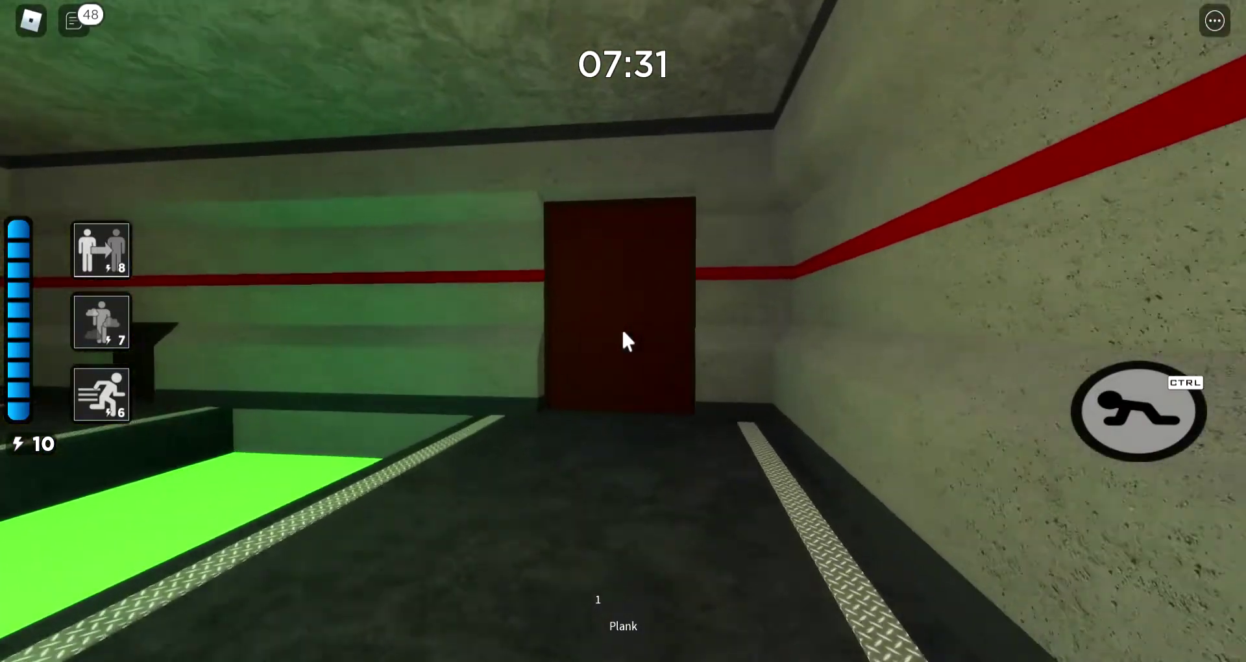
key(w)
key(w)
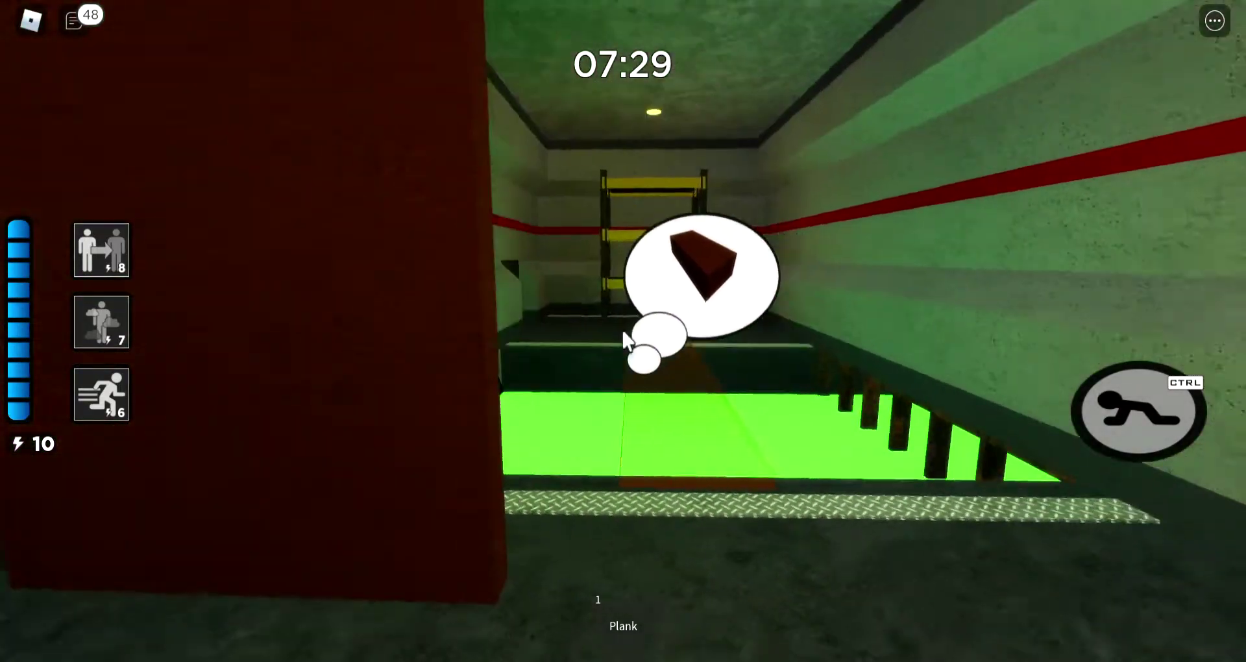
key(w)
key(a)
key(w)
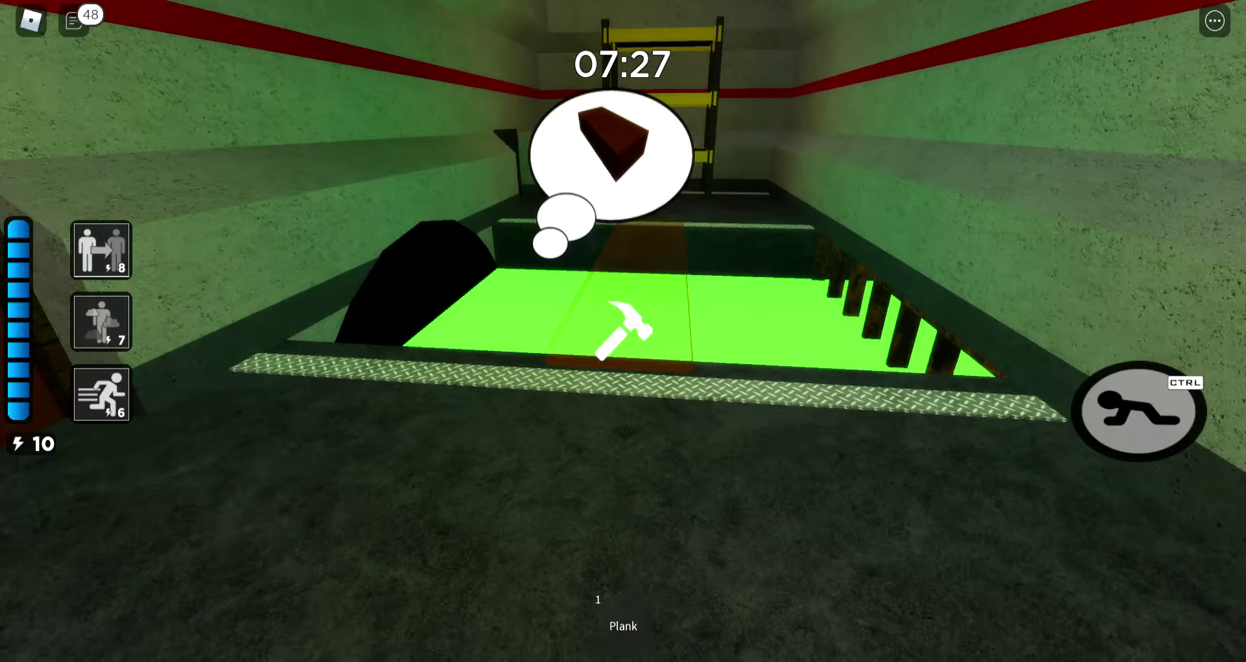
click(623, 332)
key(w)
key(w)
key(w)
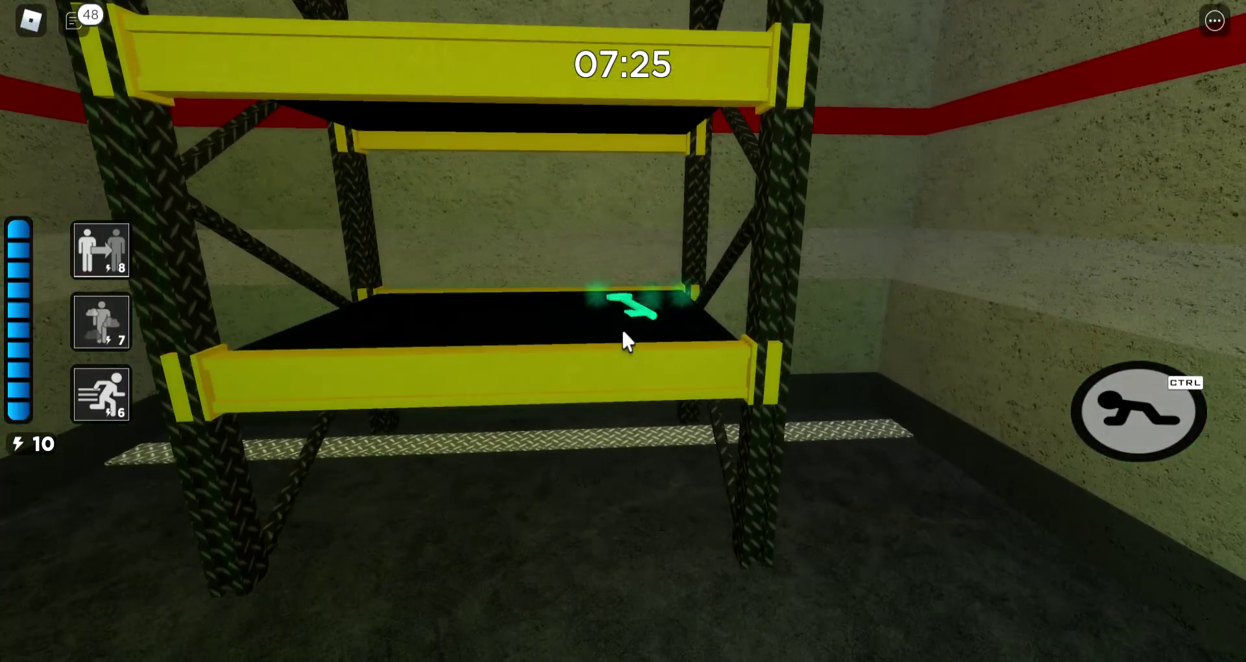
click(625, 340)
key(w)
key(w)
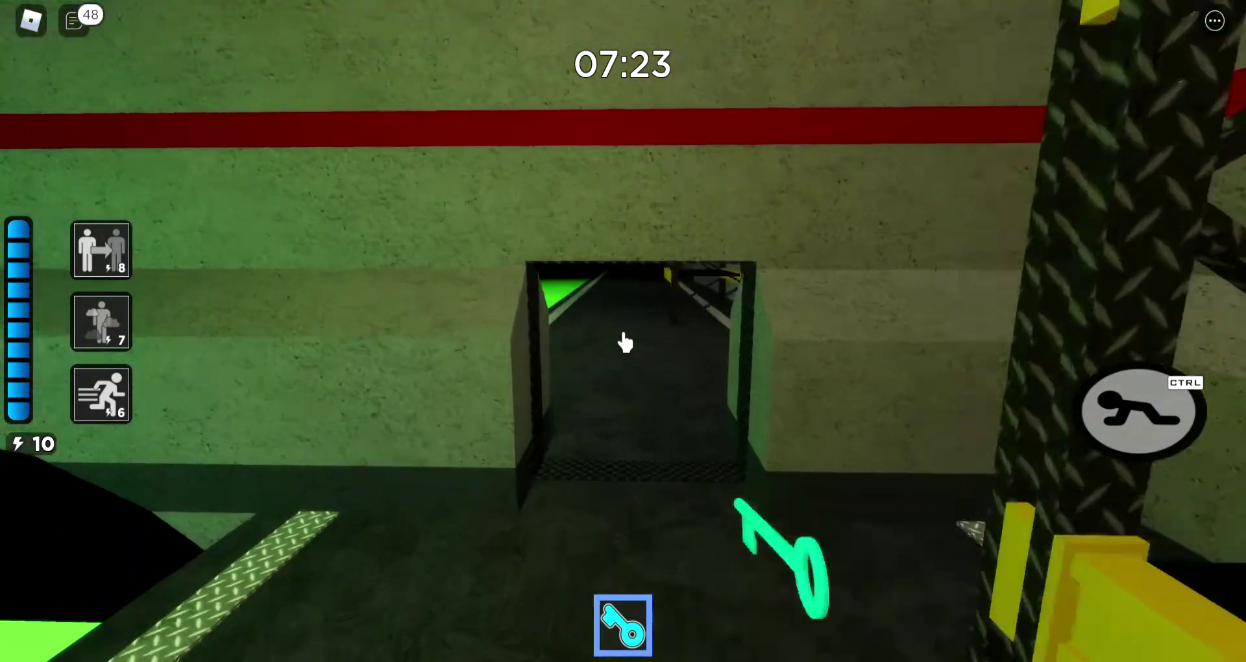
key(w)
key(w)
key(w)
key(w)
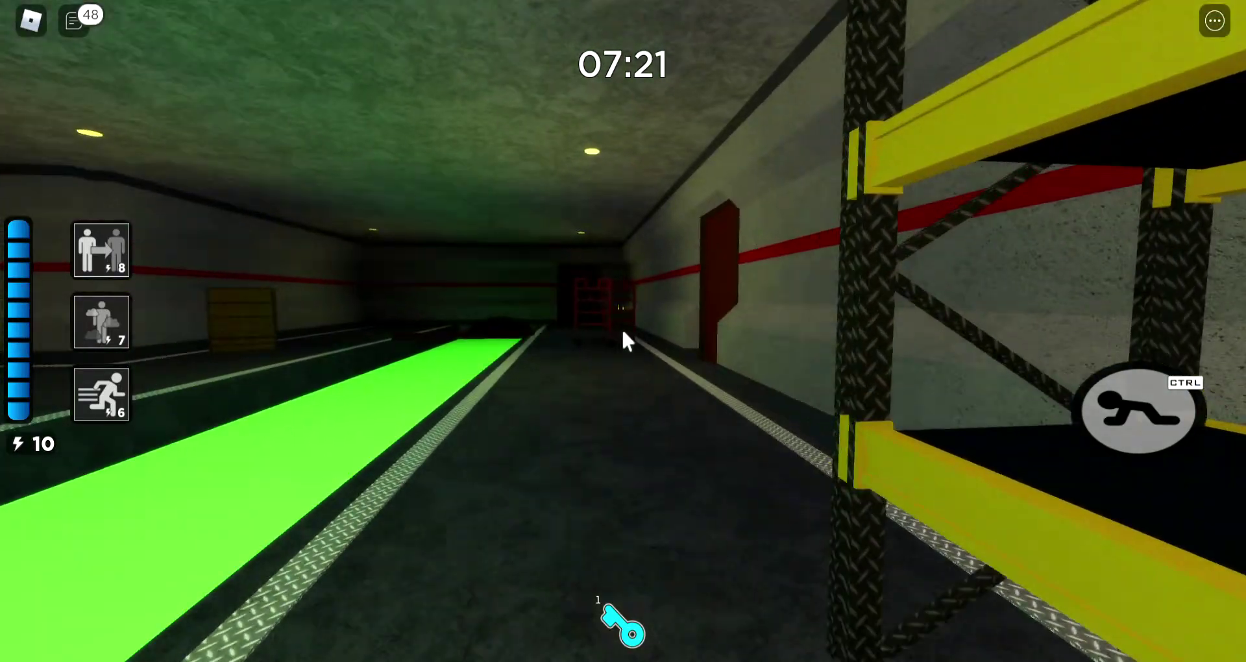
key(w)
key(w)
key(w)
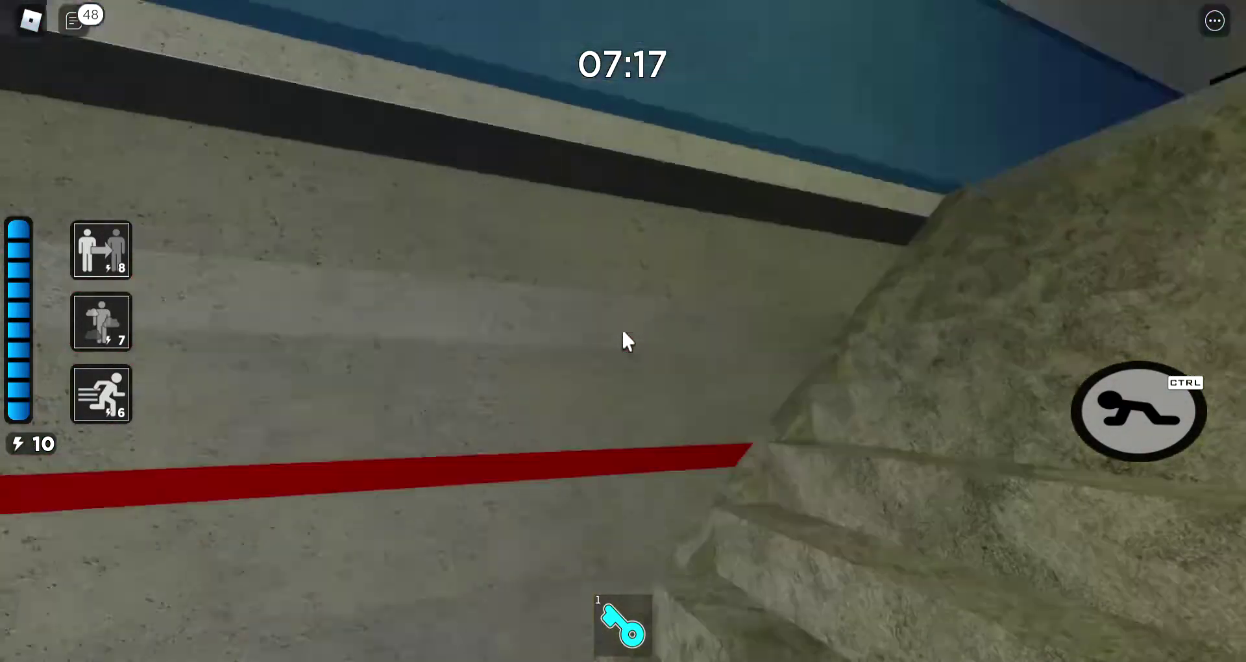
key(w)
key(w)
key(w)
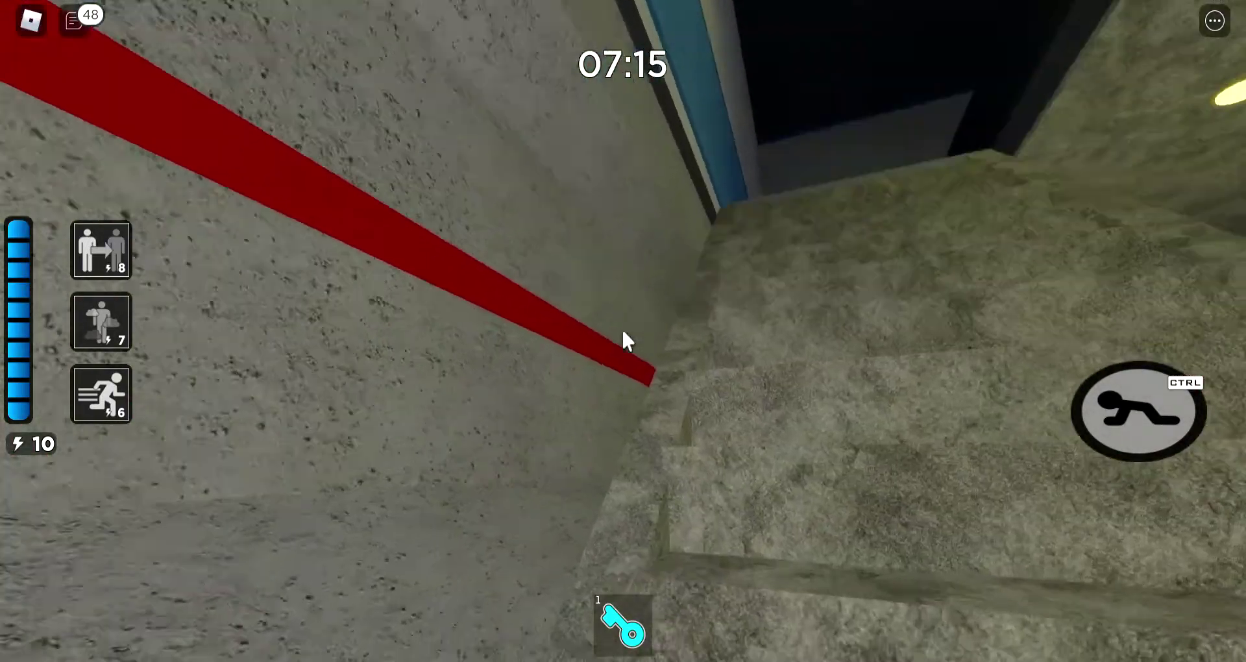
key(w)
key(w)
key(w)
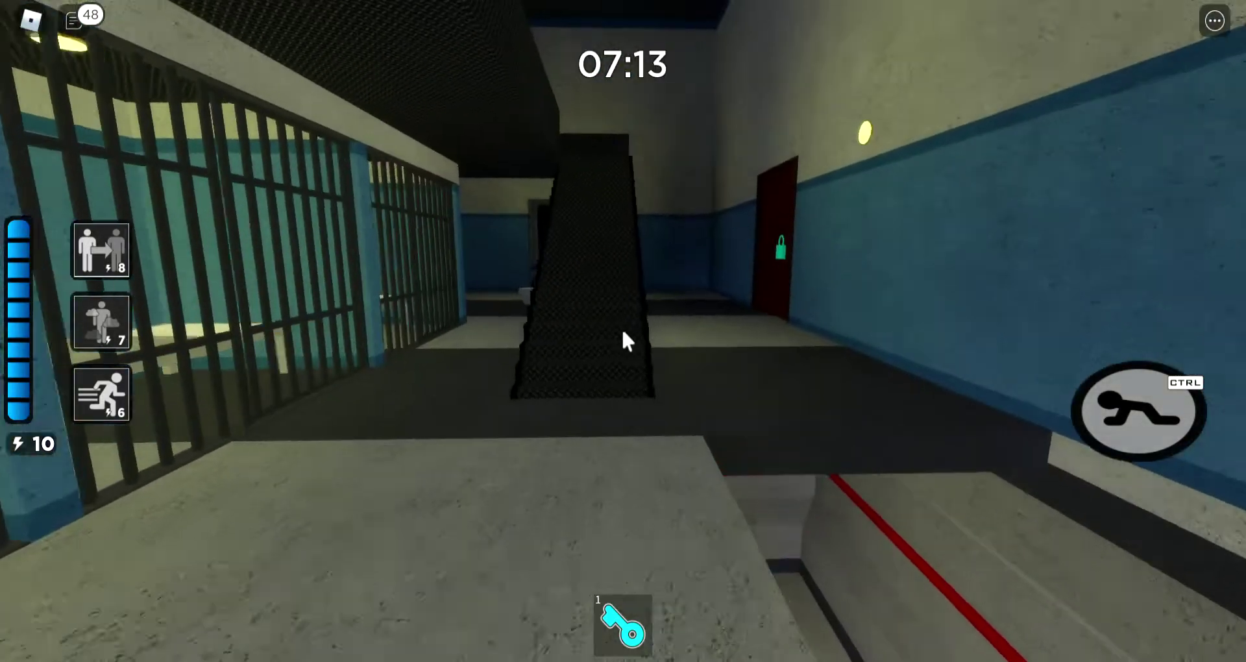
key(w)
key(w)
key(w)
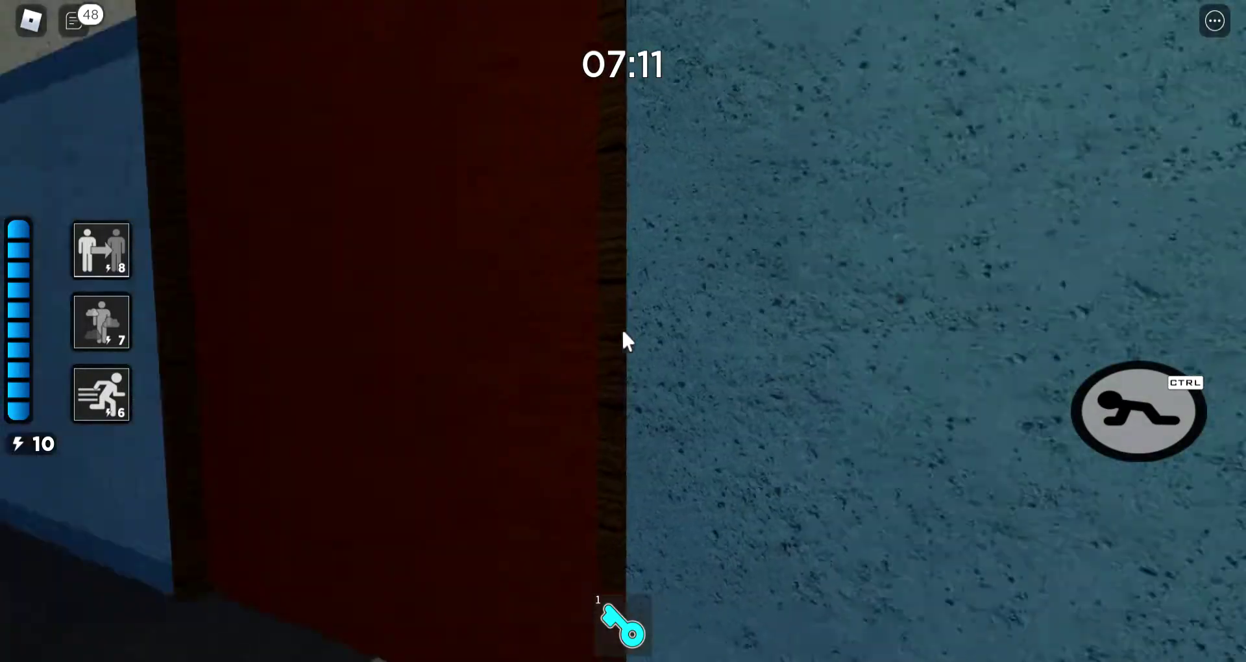
key(w)
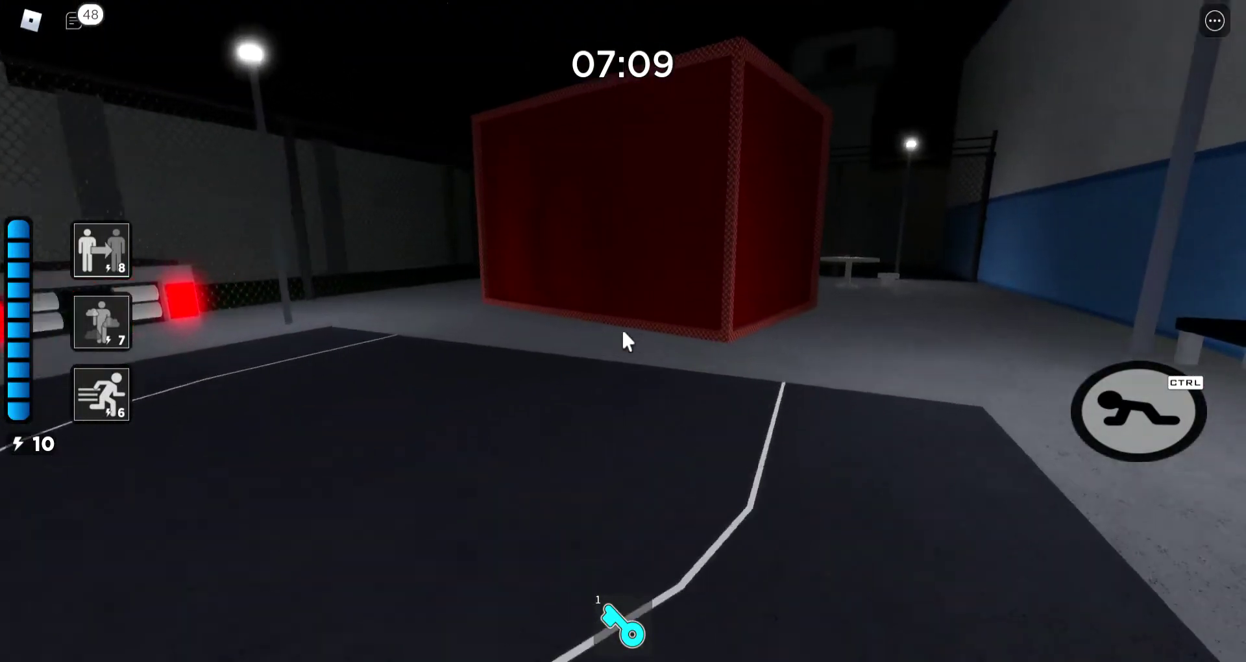
key(w)
key(w)
key(w)
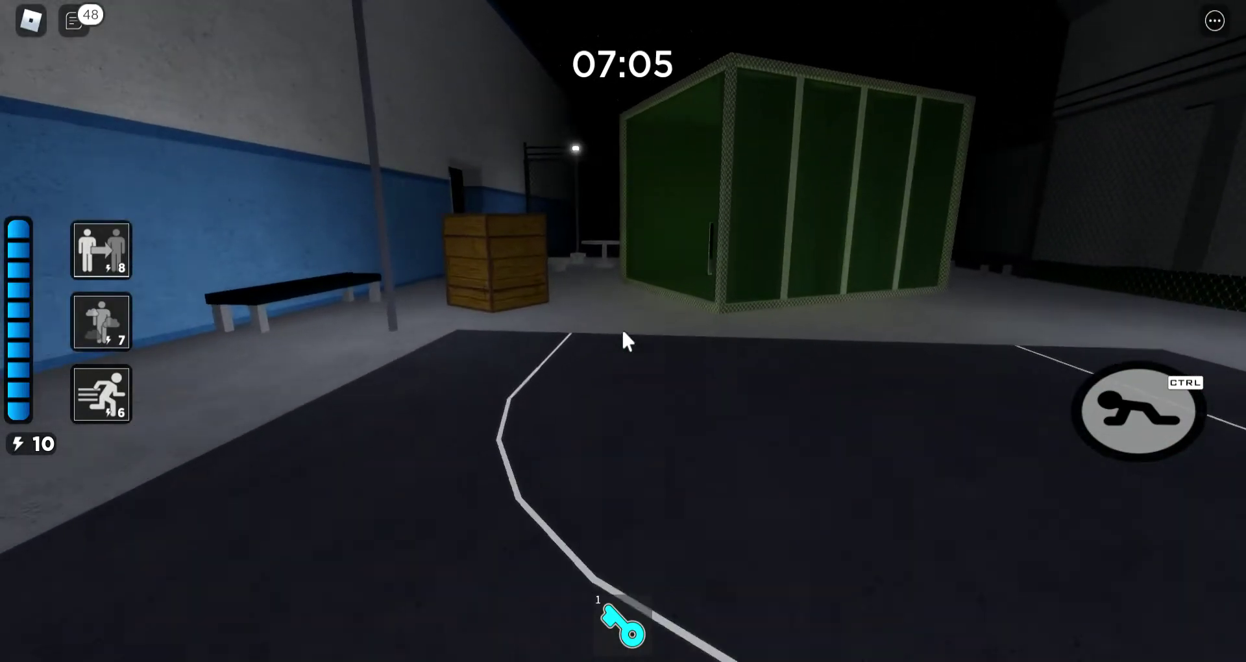
key(w)
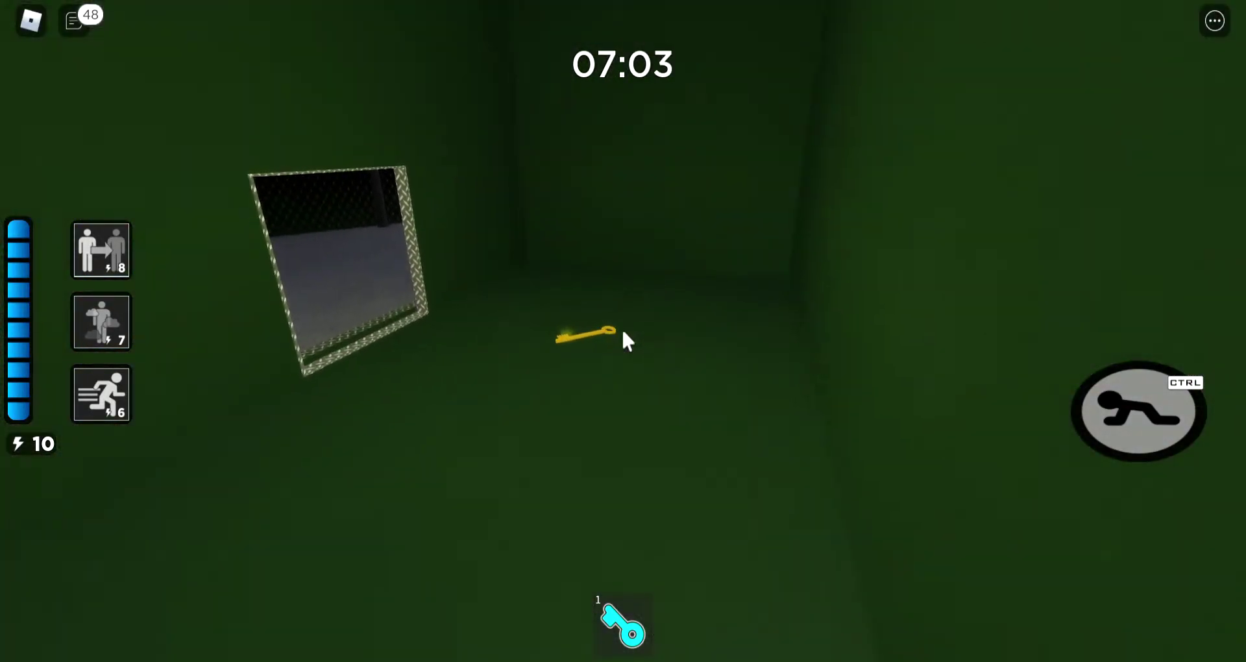
key(w)
key(w)
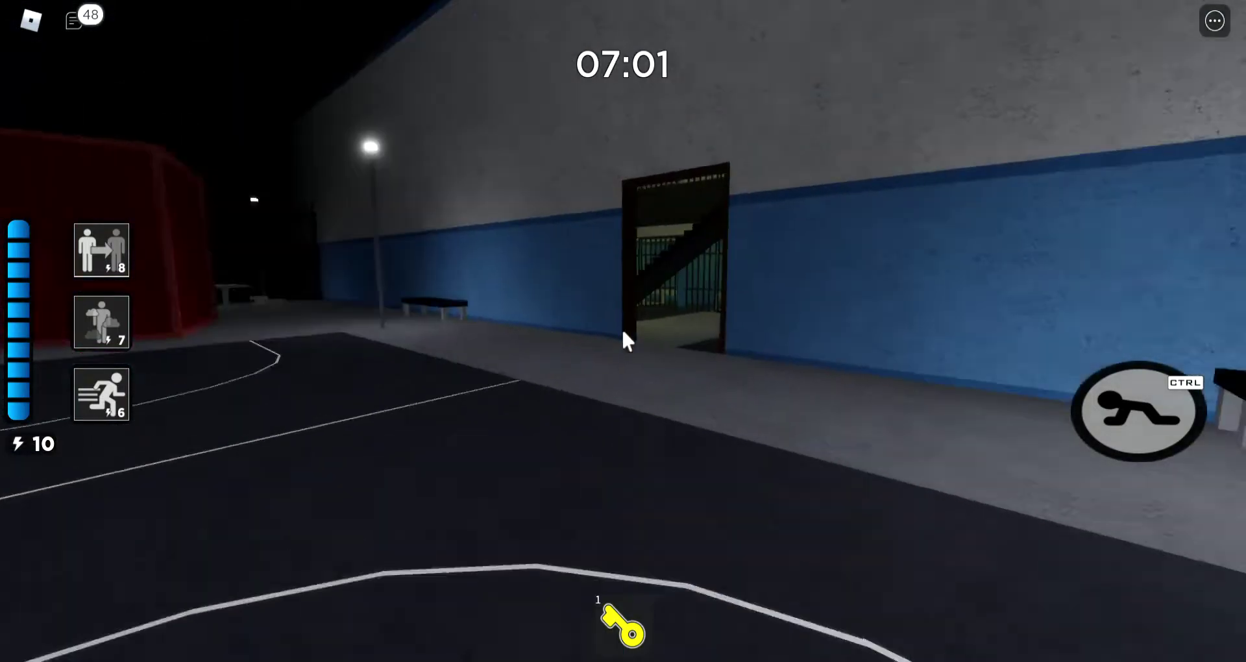
key(w)
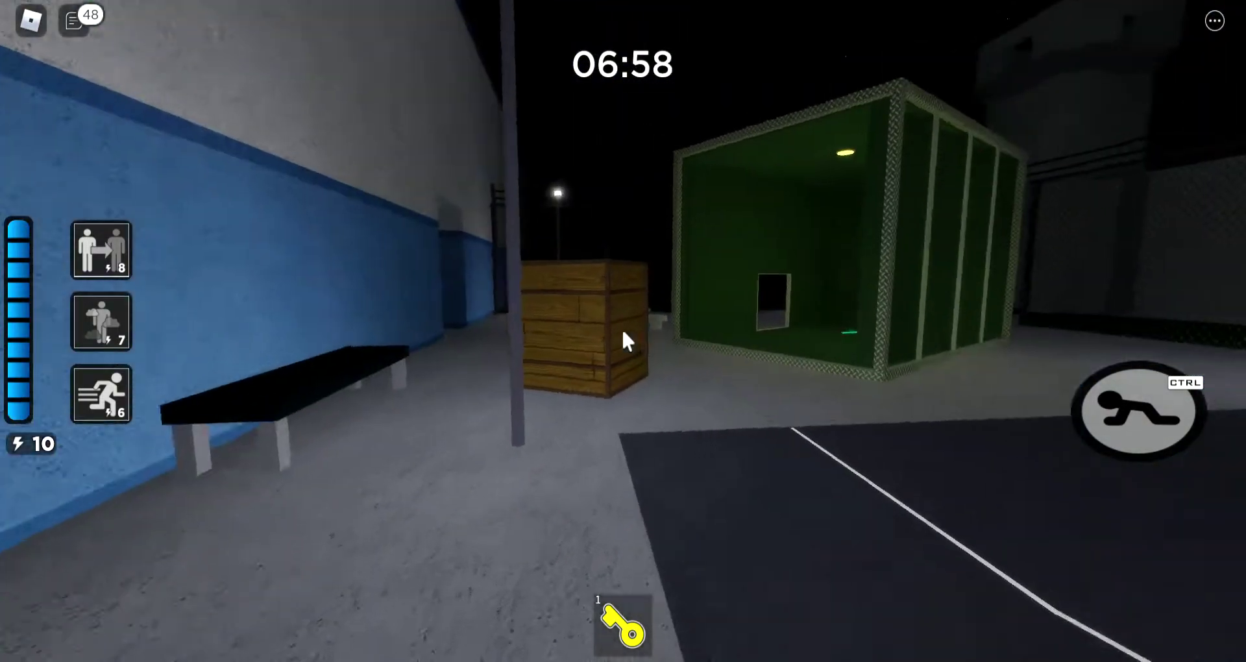
key(w)
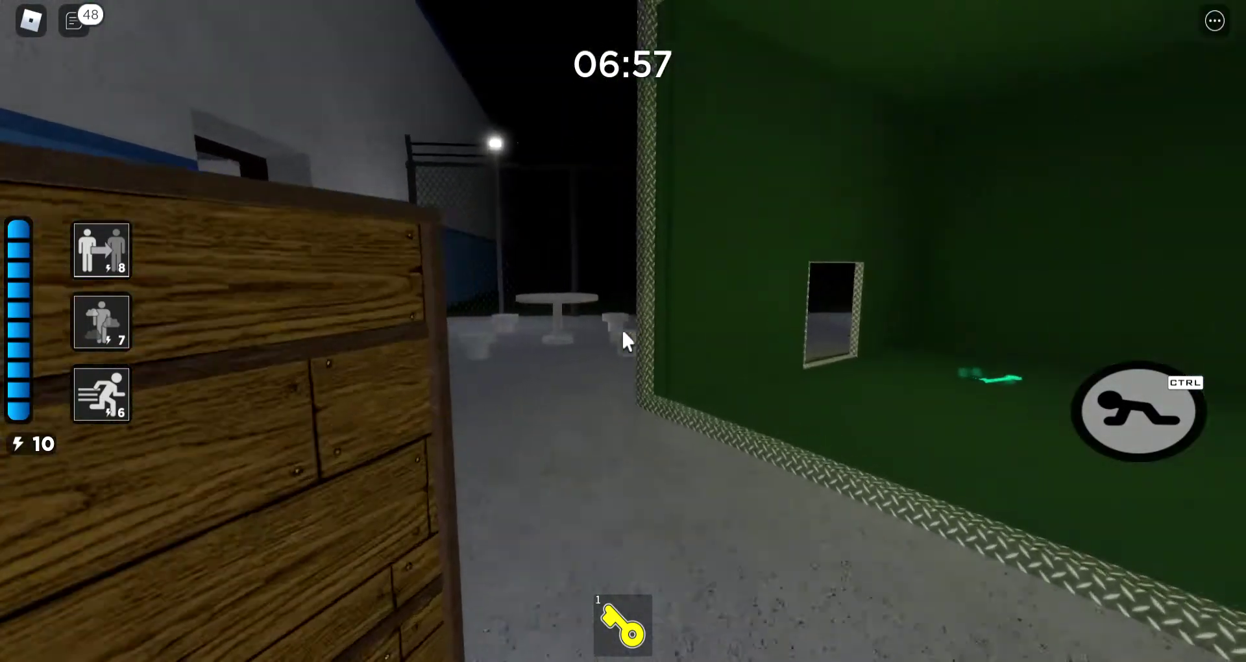
key(w)
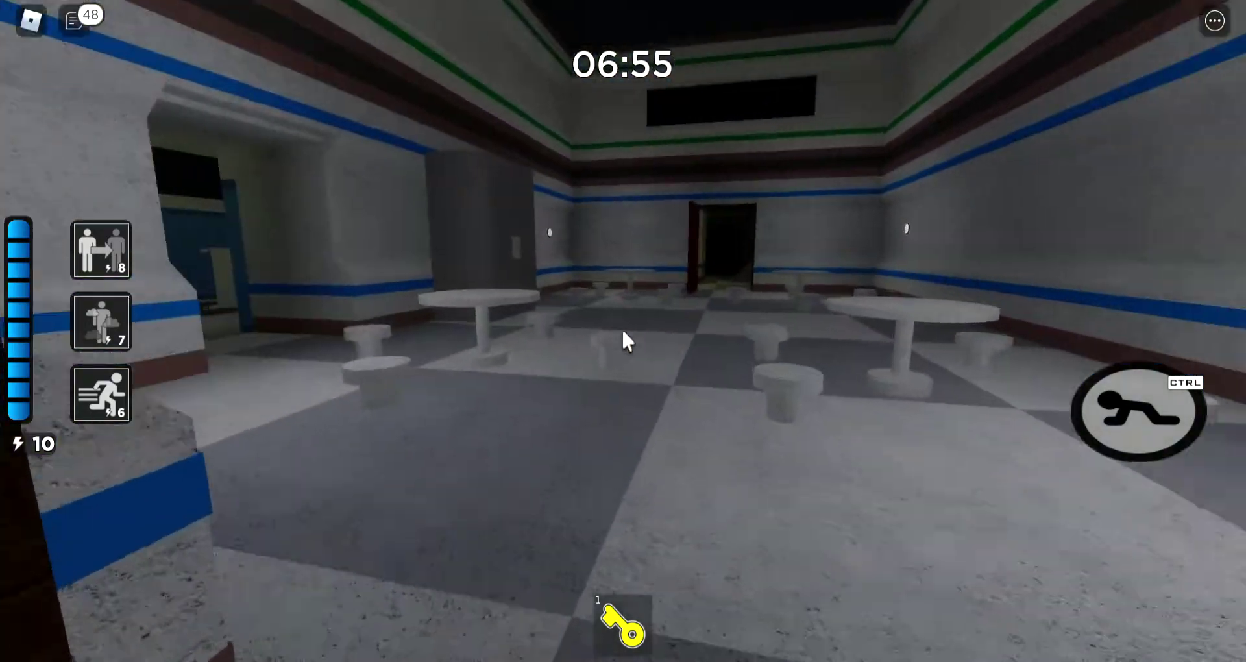
key(w)
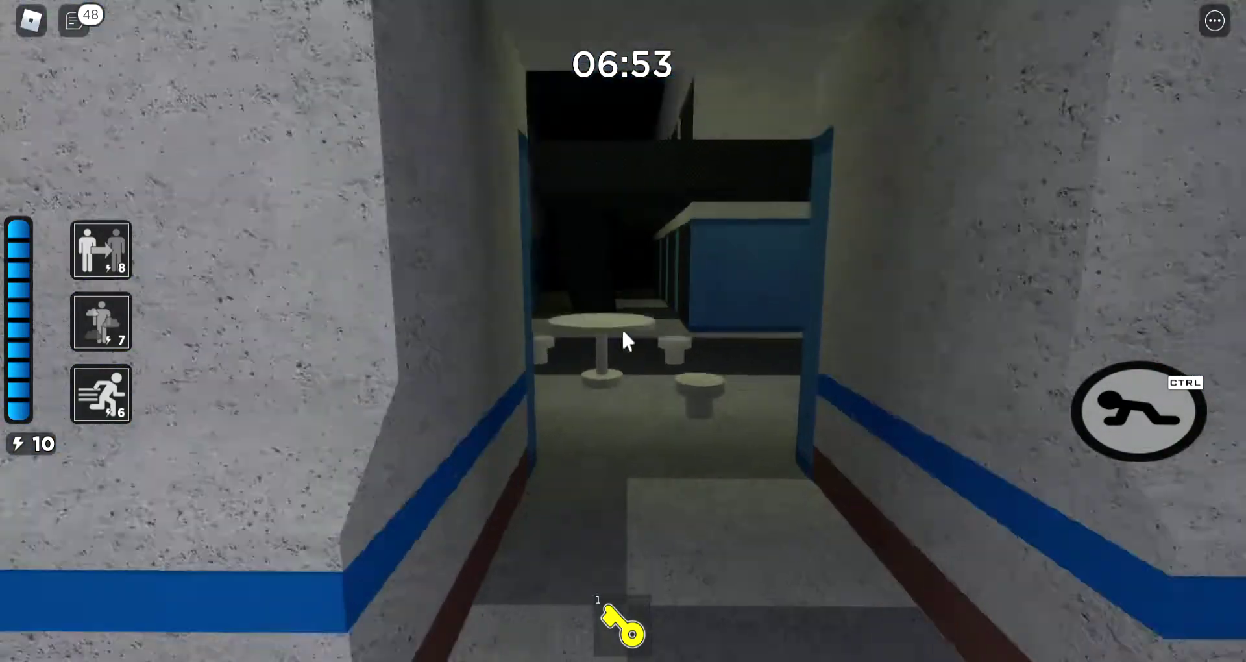
key(w)
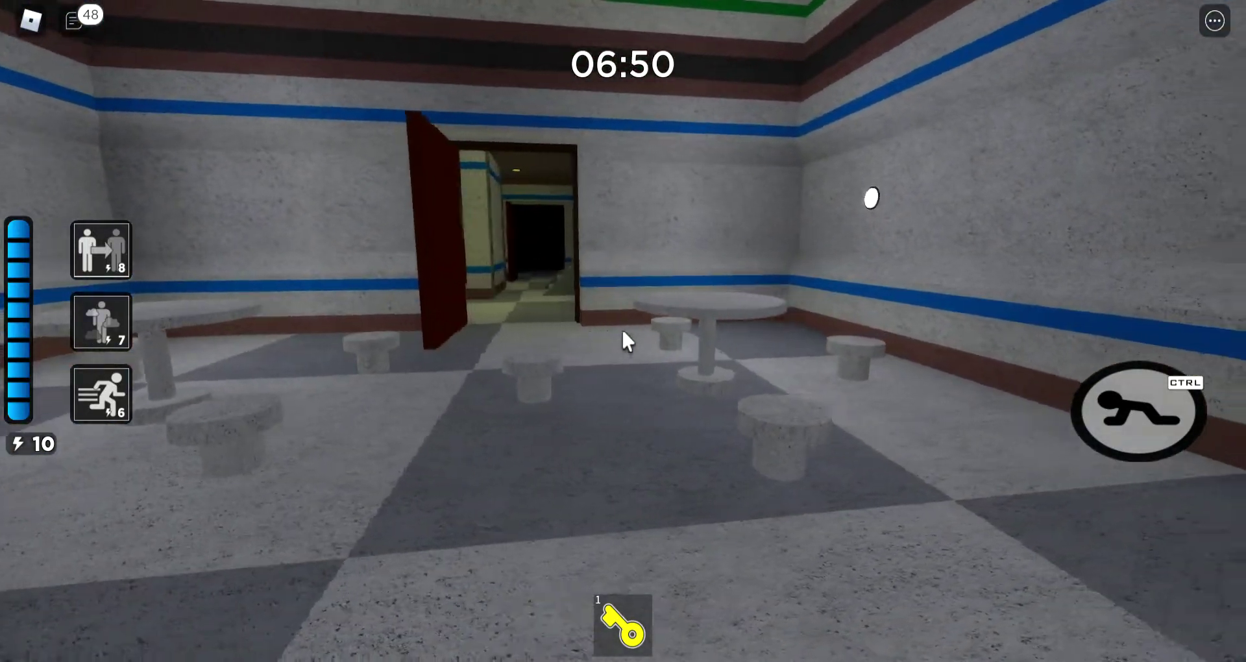
key(w)
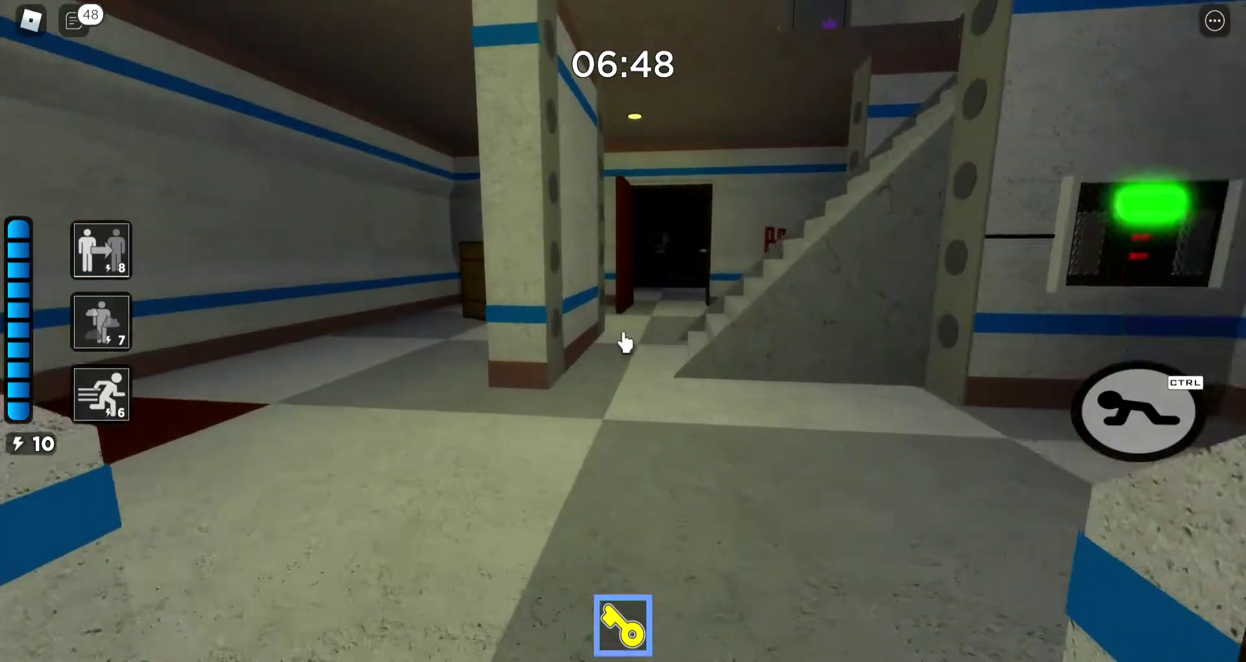
key(w)
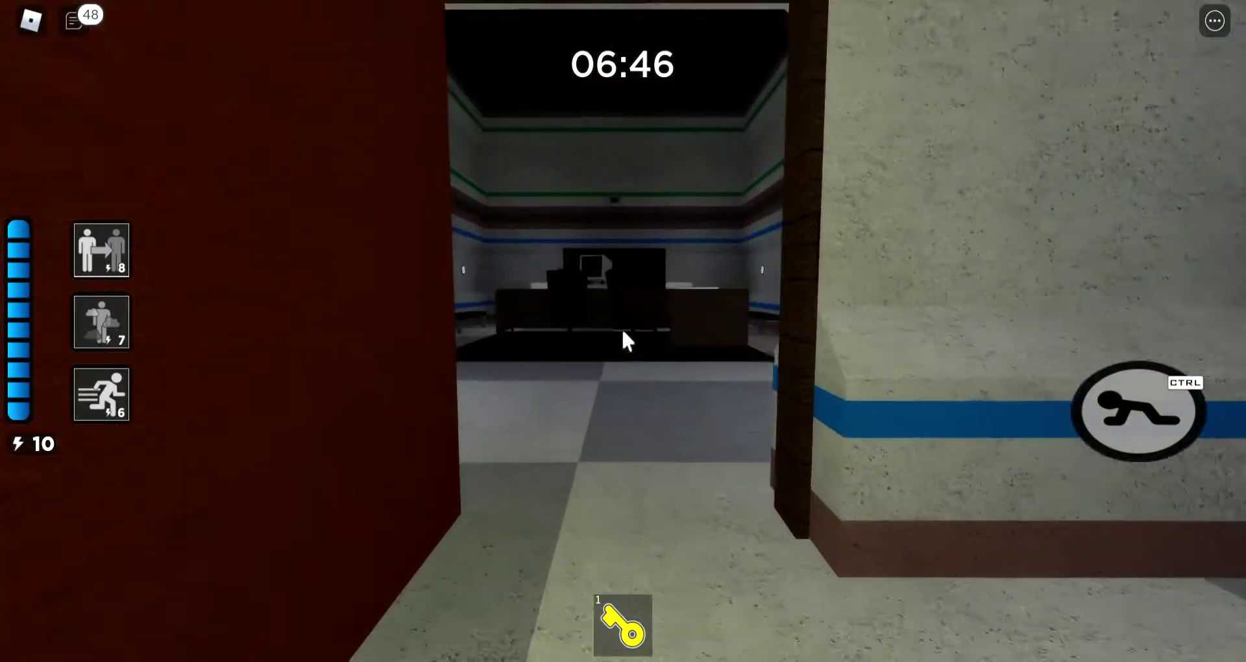
key(w)
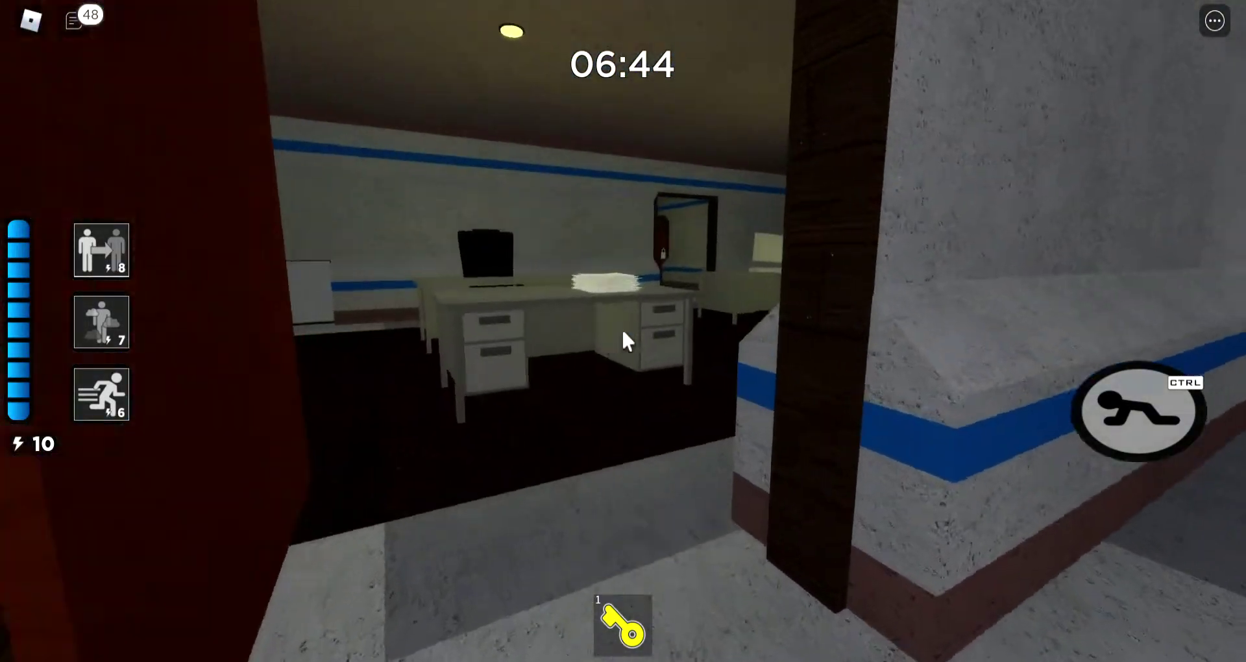
key(w)
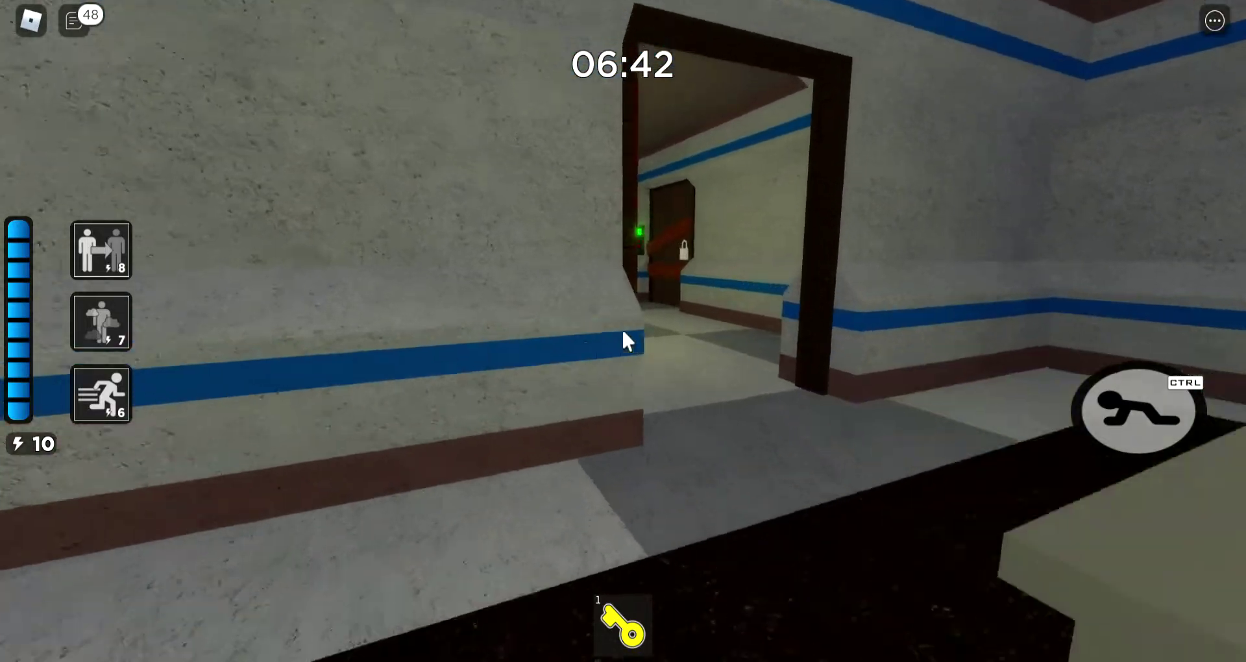
key(w)
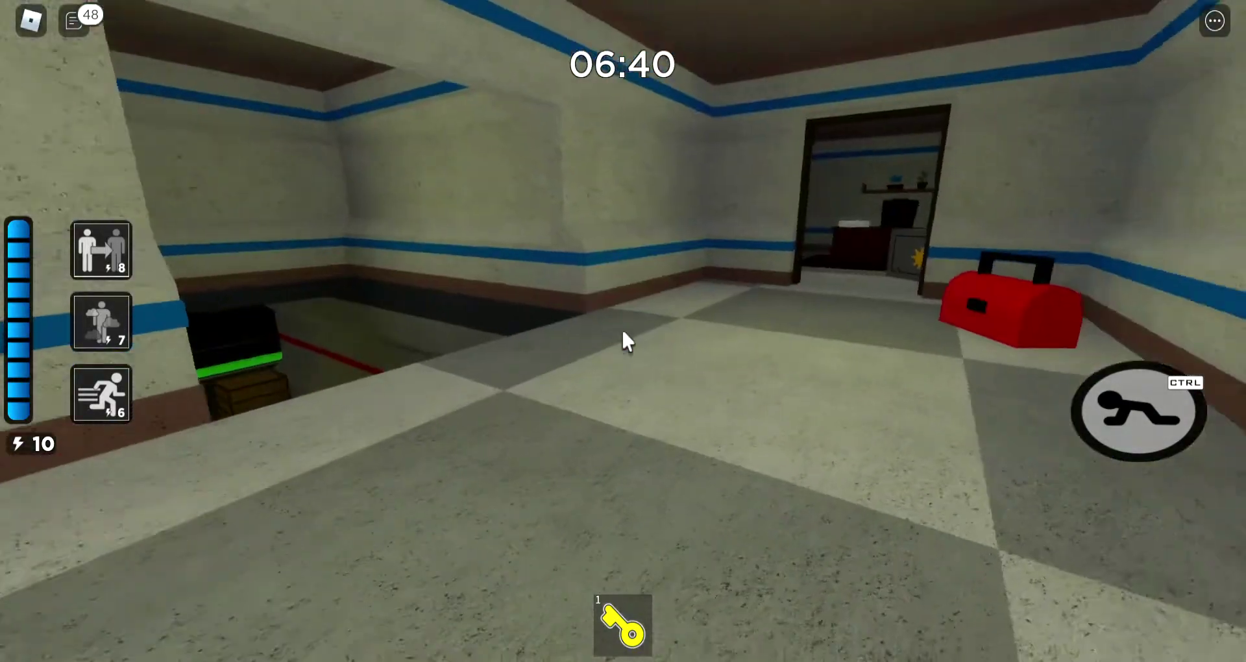
key(w)
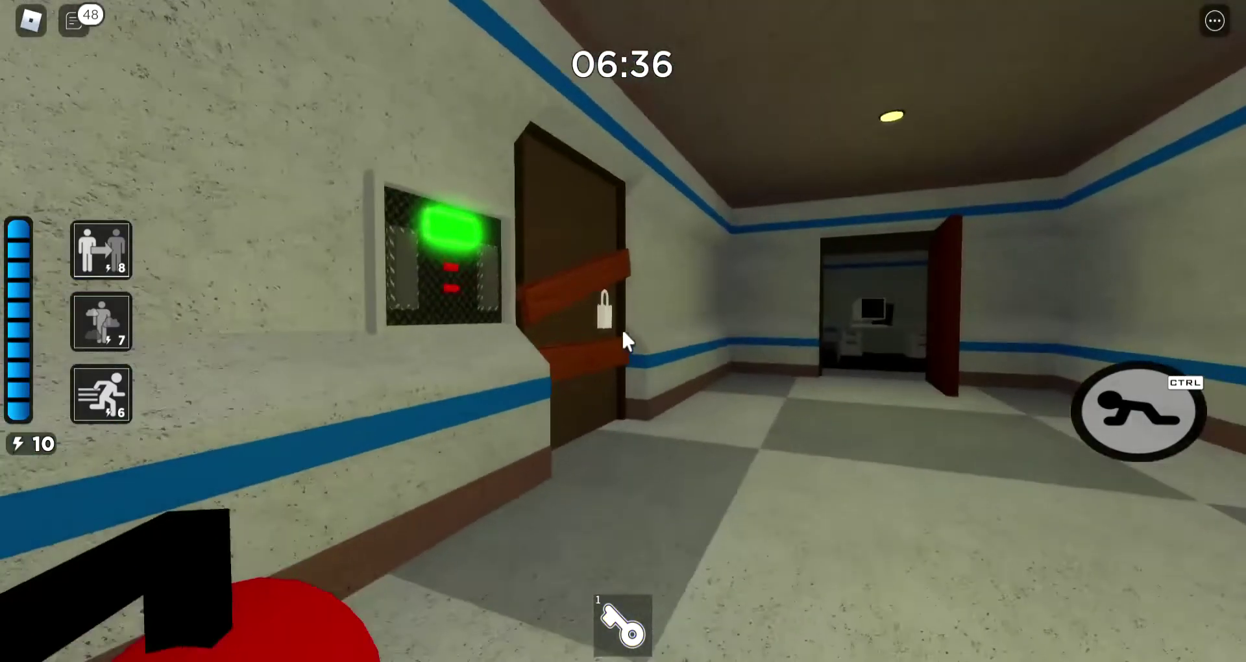
key(w)
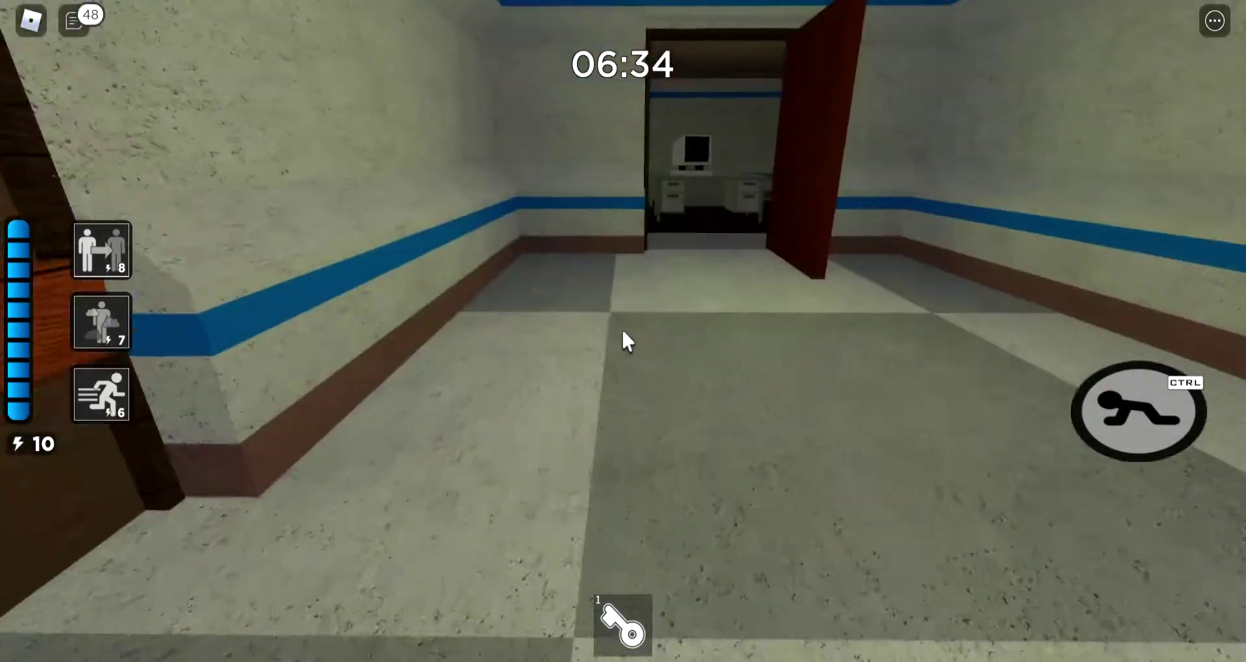
key(w)
key(w)
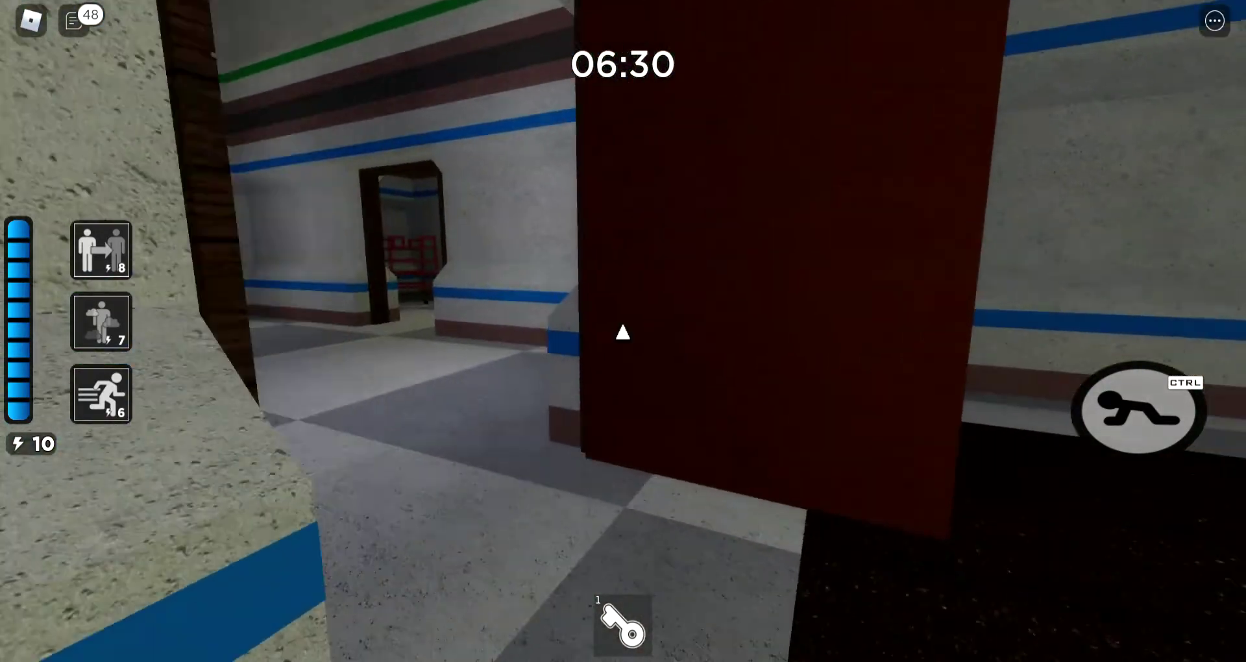
key(w)
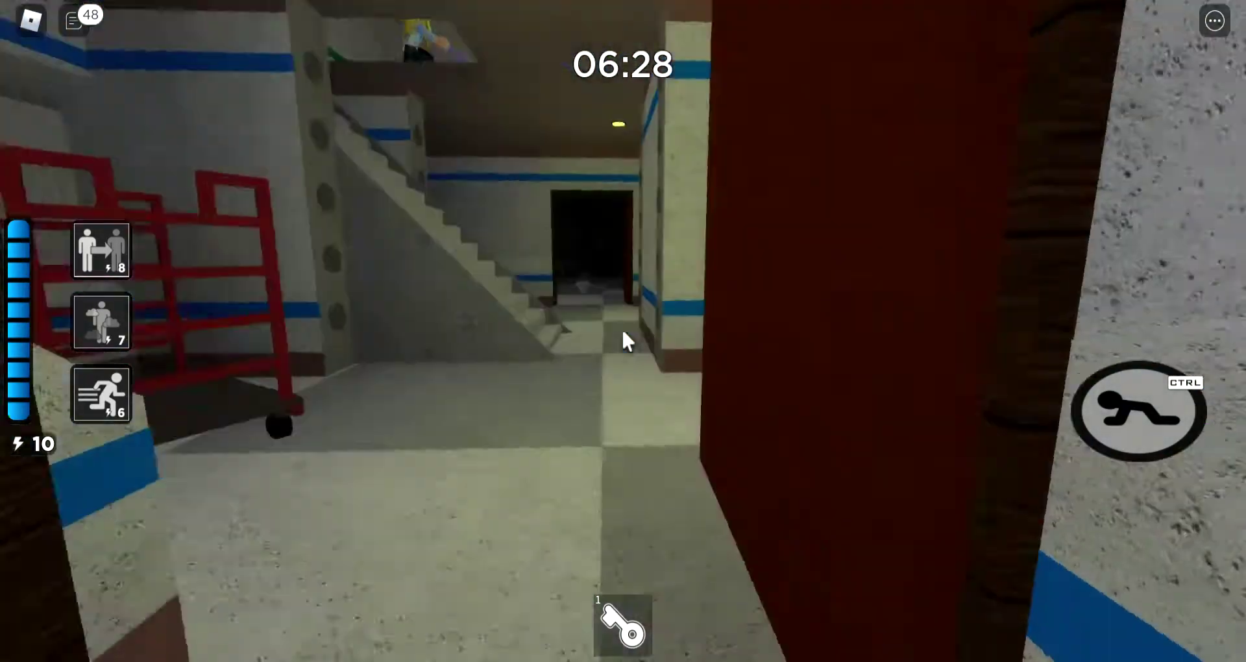
key(w)
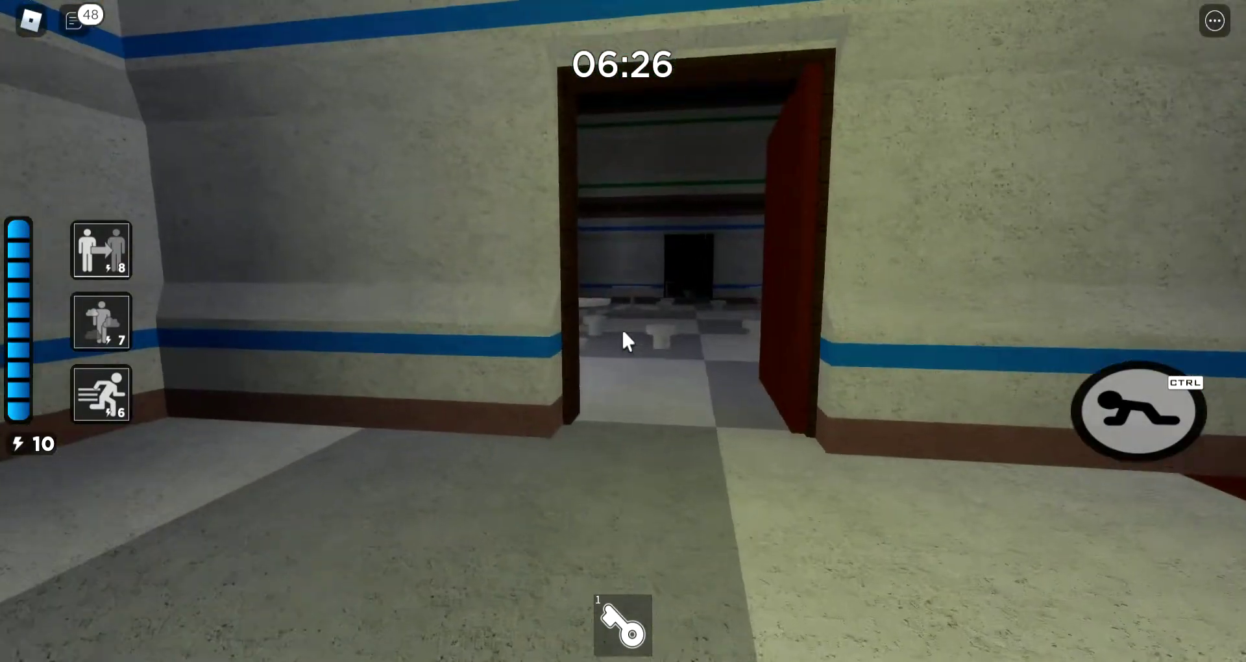
key(w)
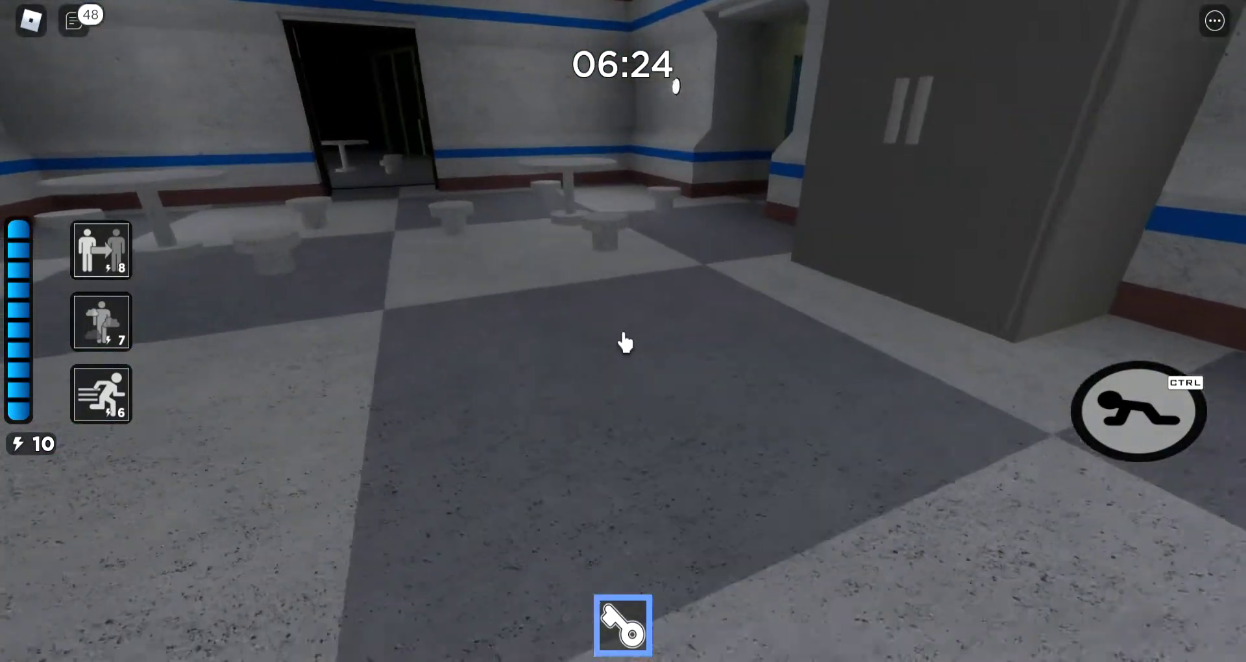
key(w)
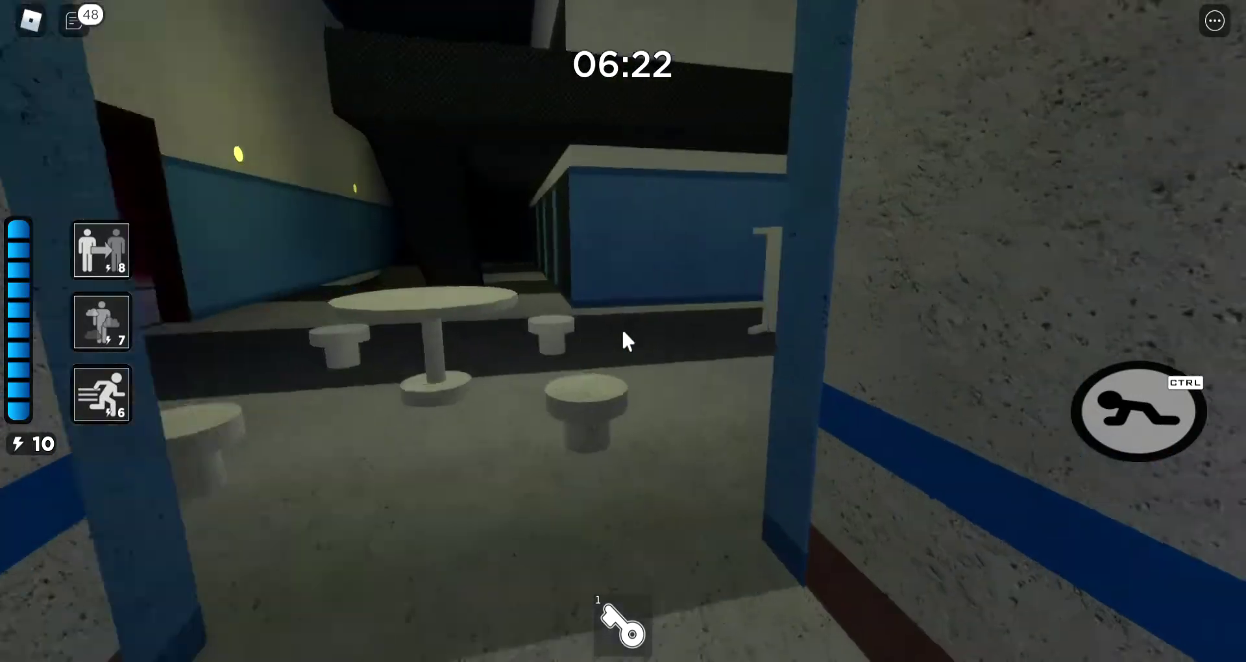
key(w)
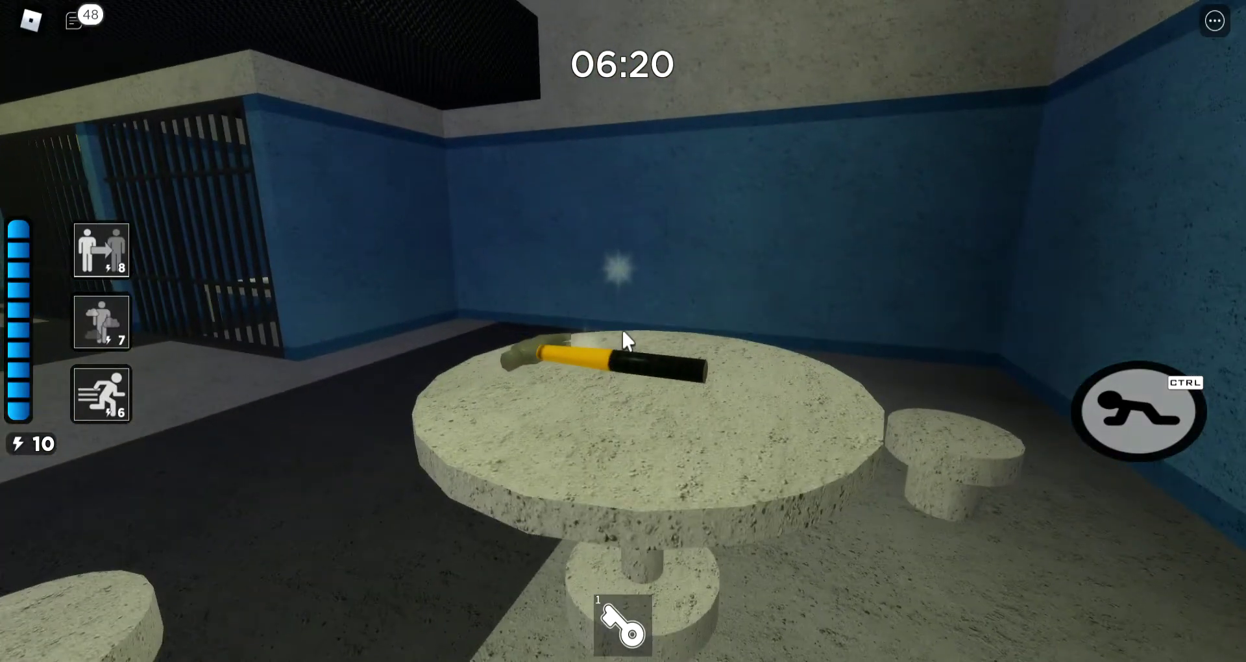
click(628, 348)
key(1)
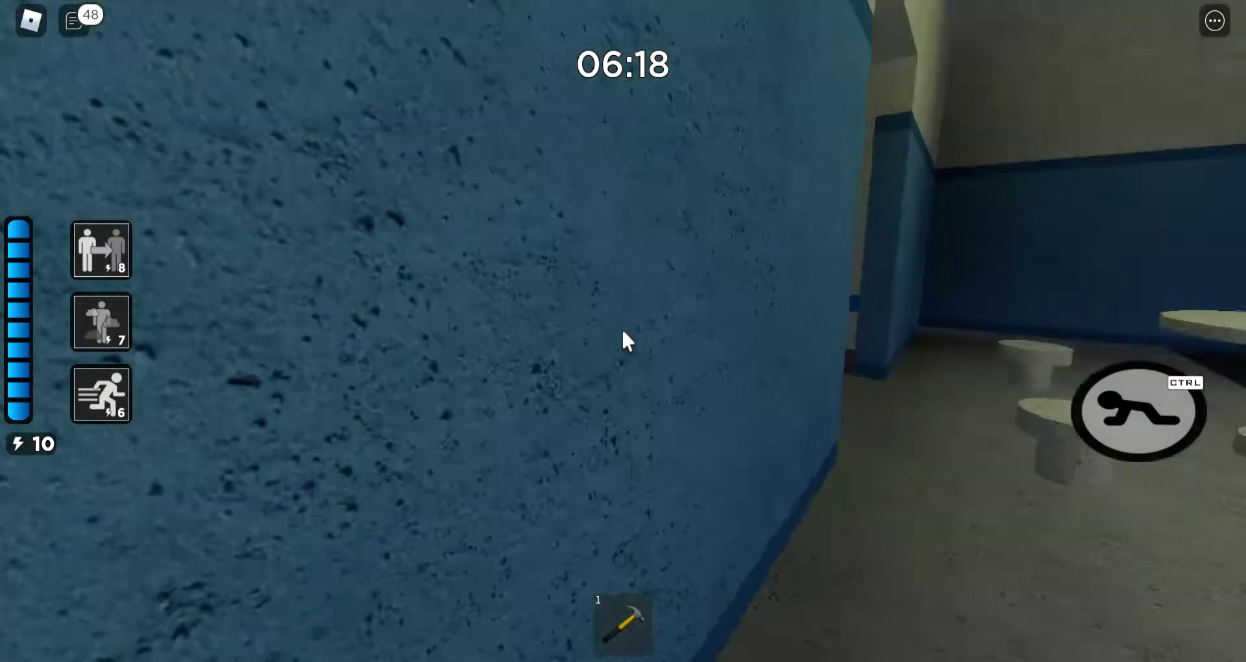
key(w)
key(1)
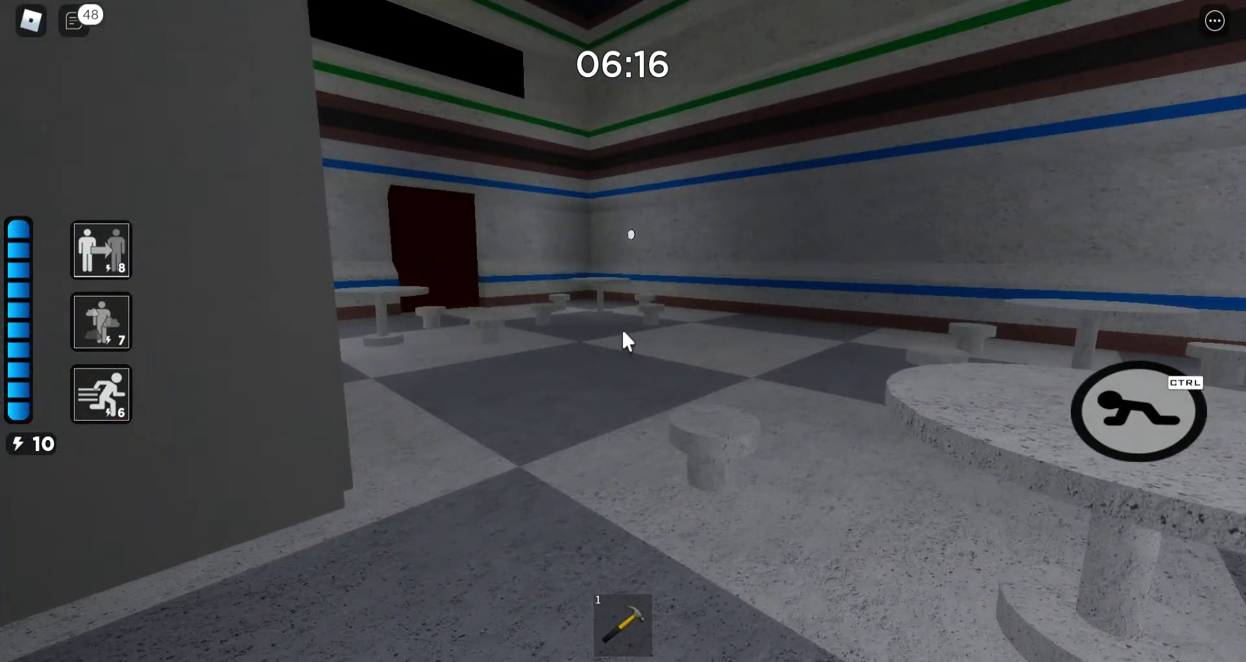
key(w)
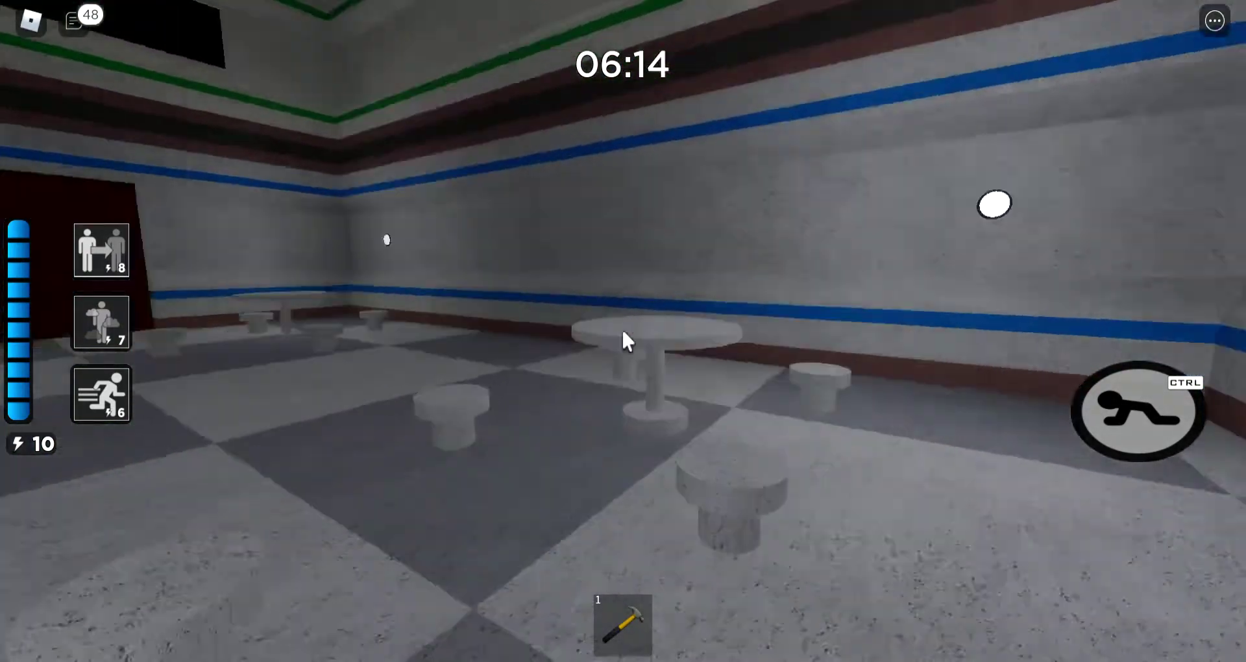
key(w)
key(1)
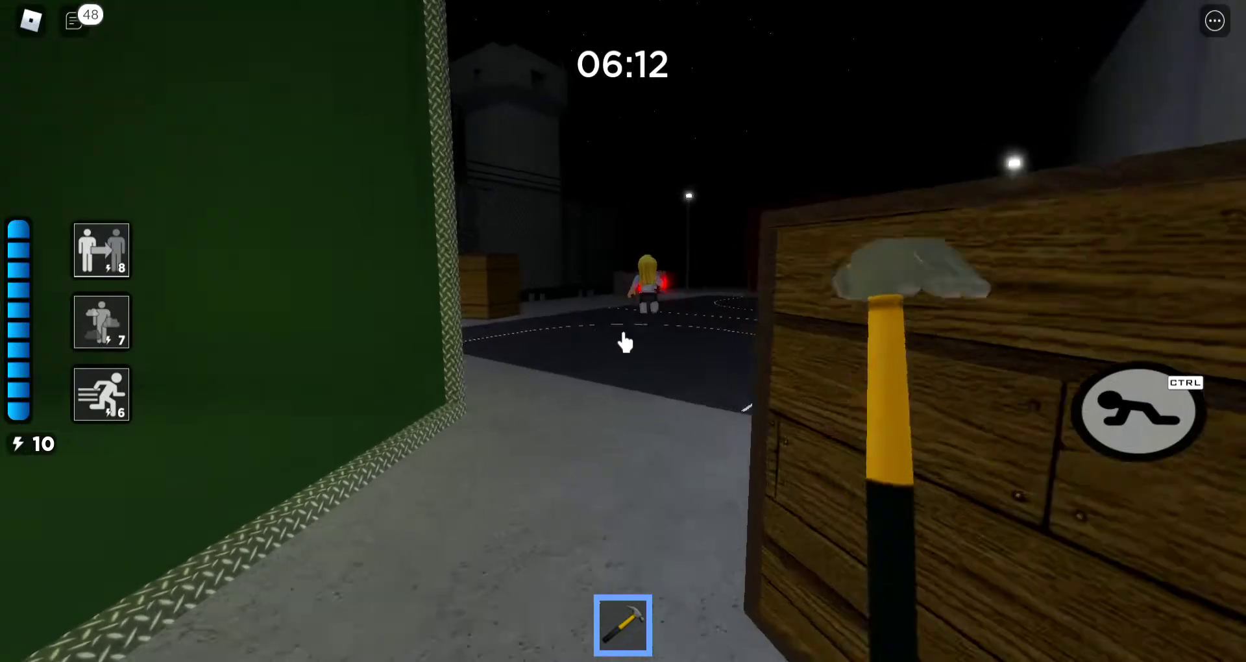
key(1)
key(w)
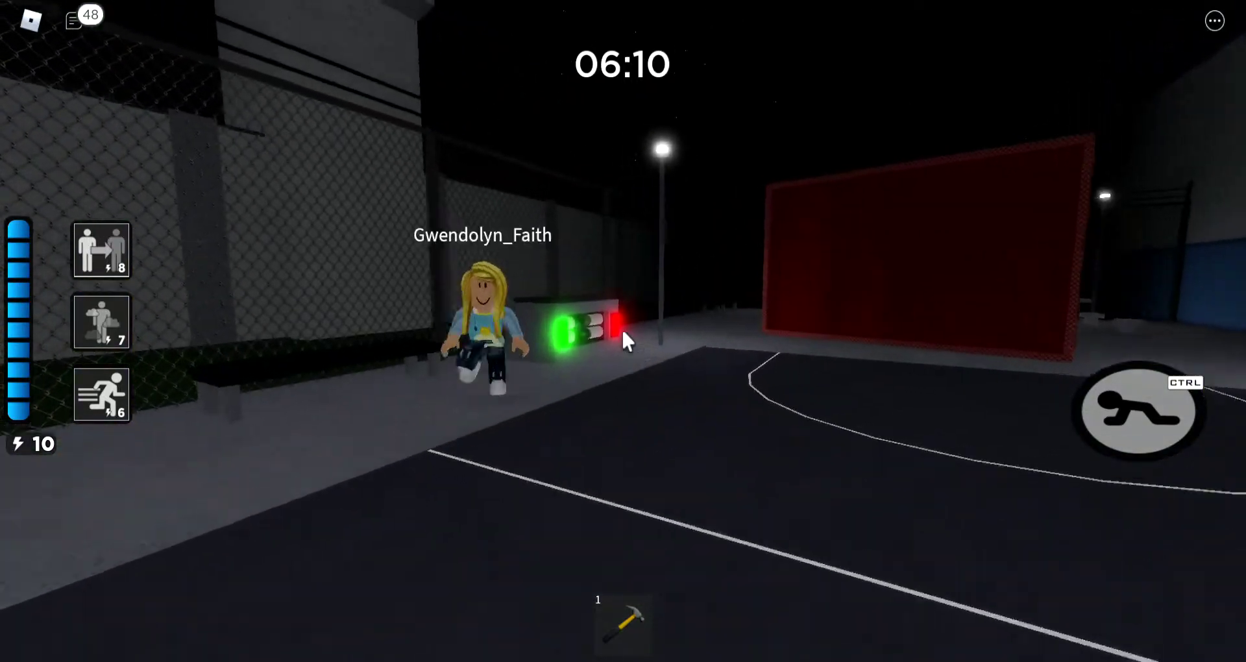
key(w)
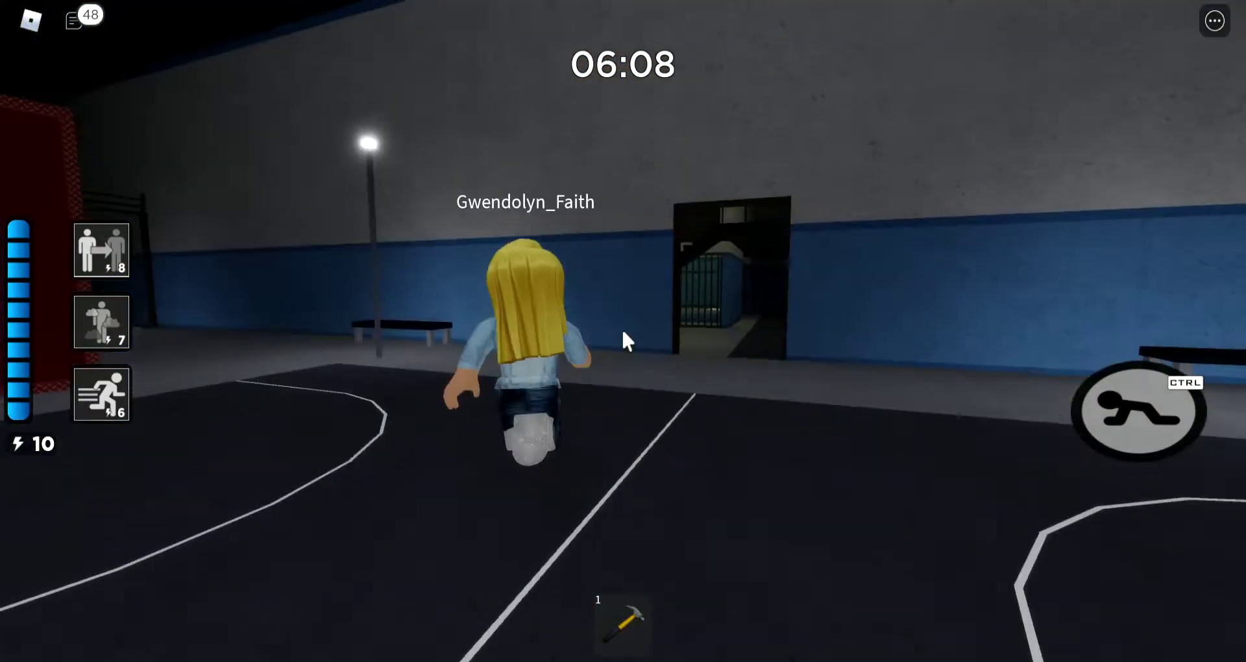
key(w)
key(1)
key(1)
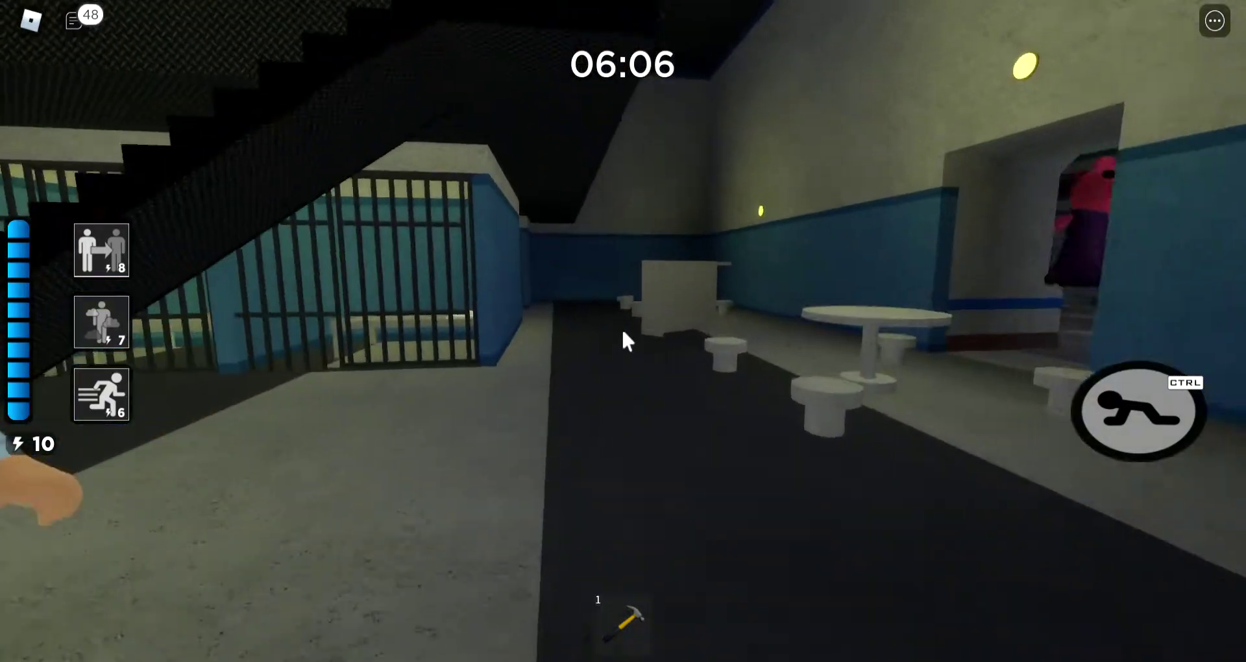
key(w)
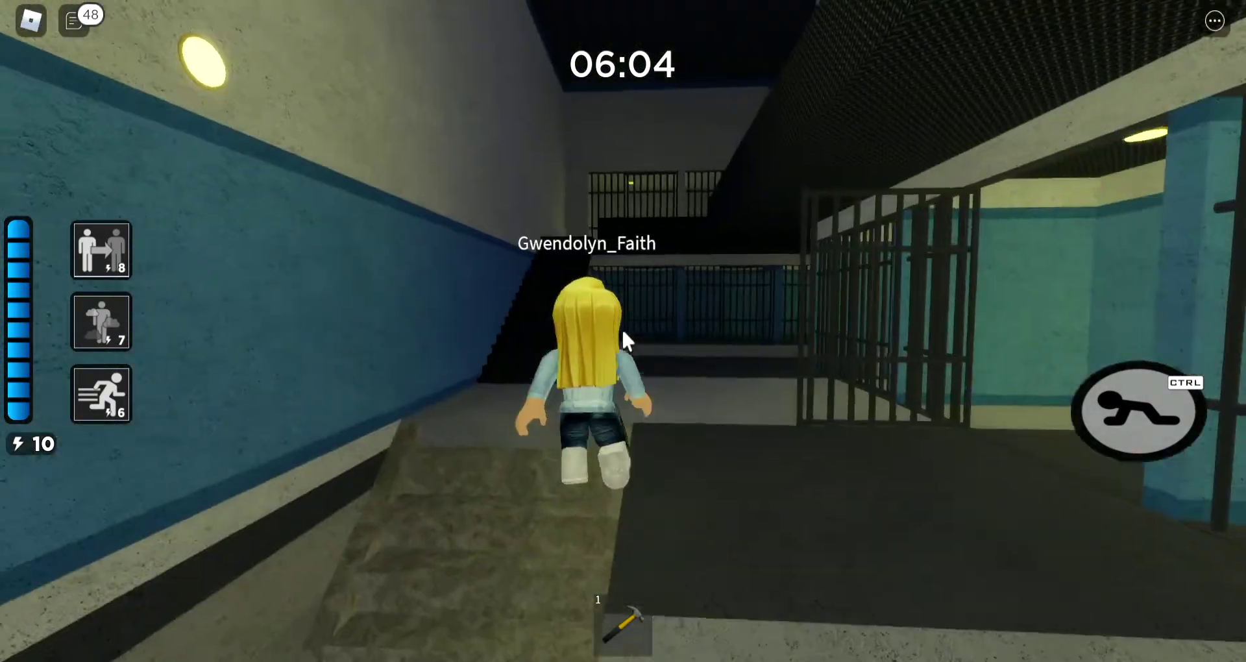
key(w)
scroll(624, 340, down, 3)
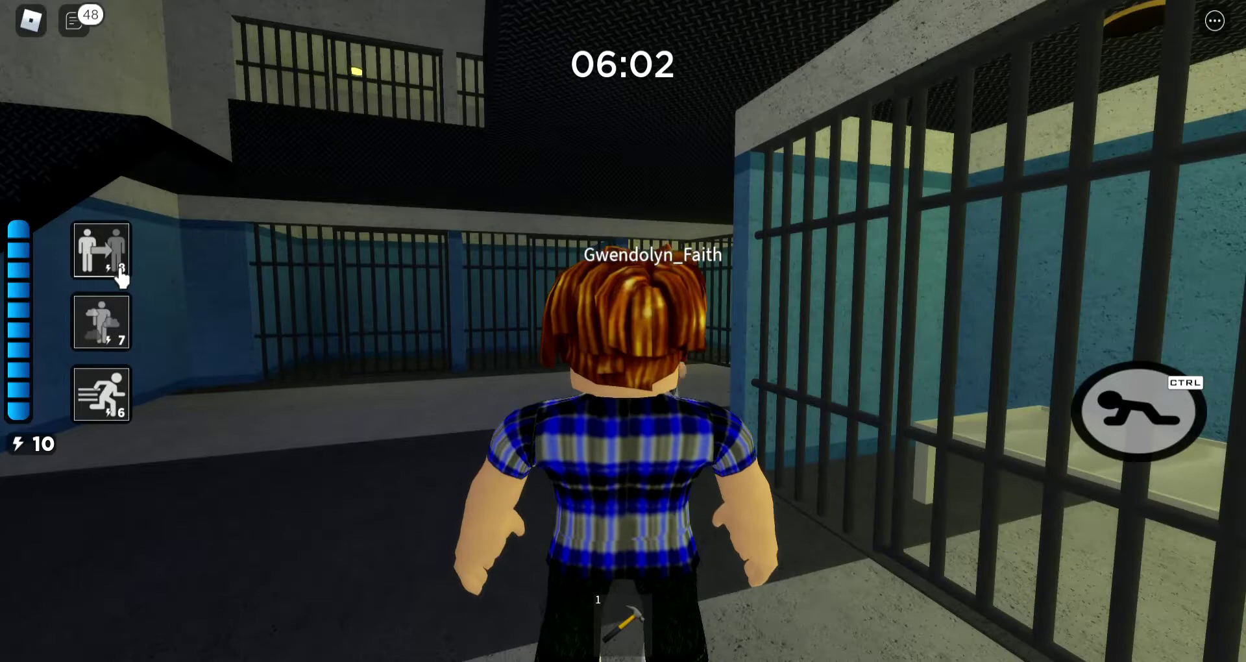
right_click(161, 278)
key(w)
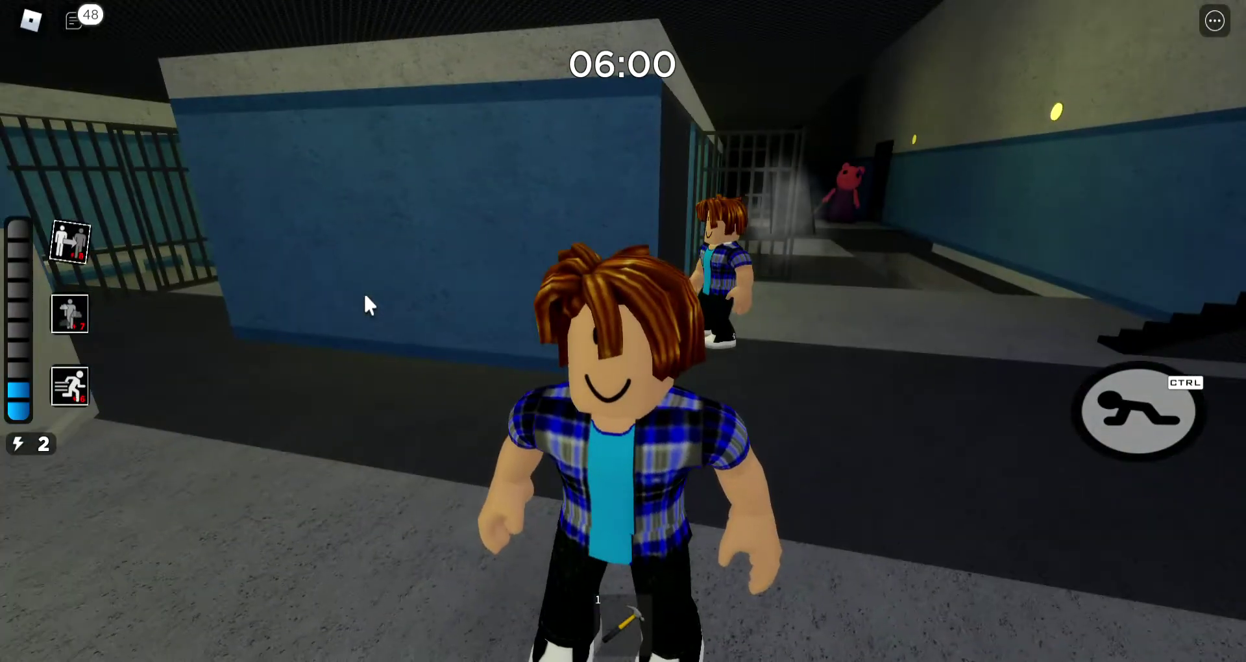
key(w)
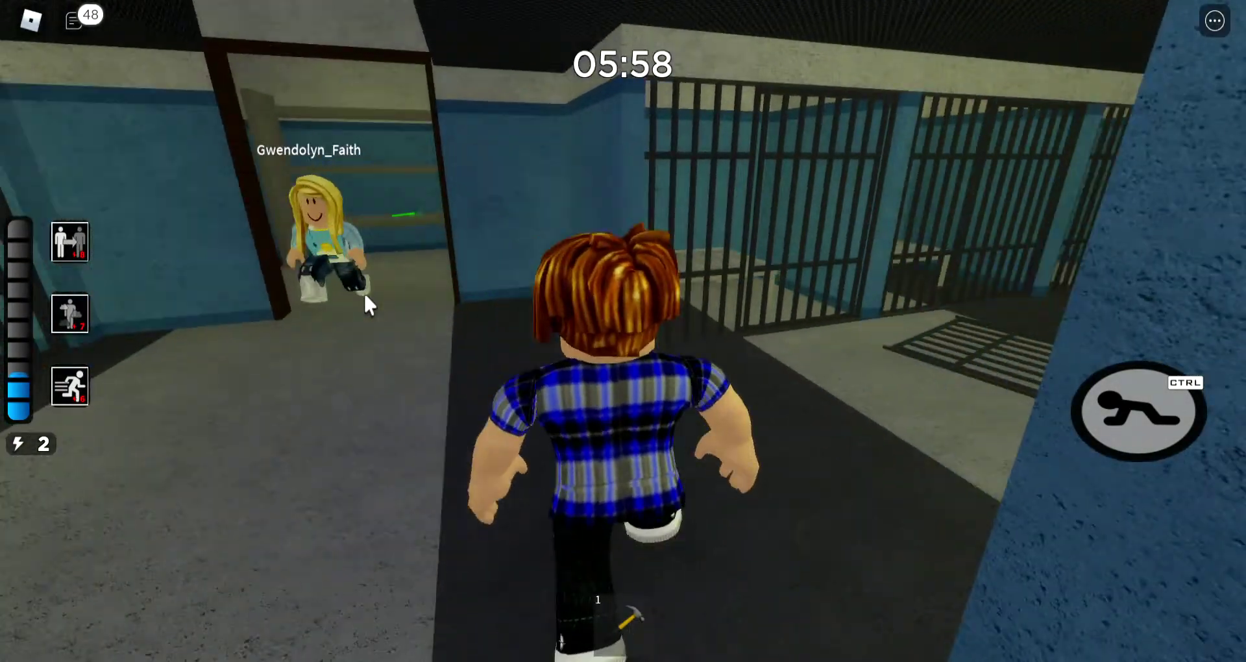
key(w)
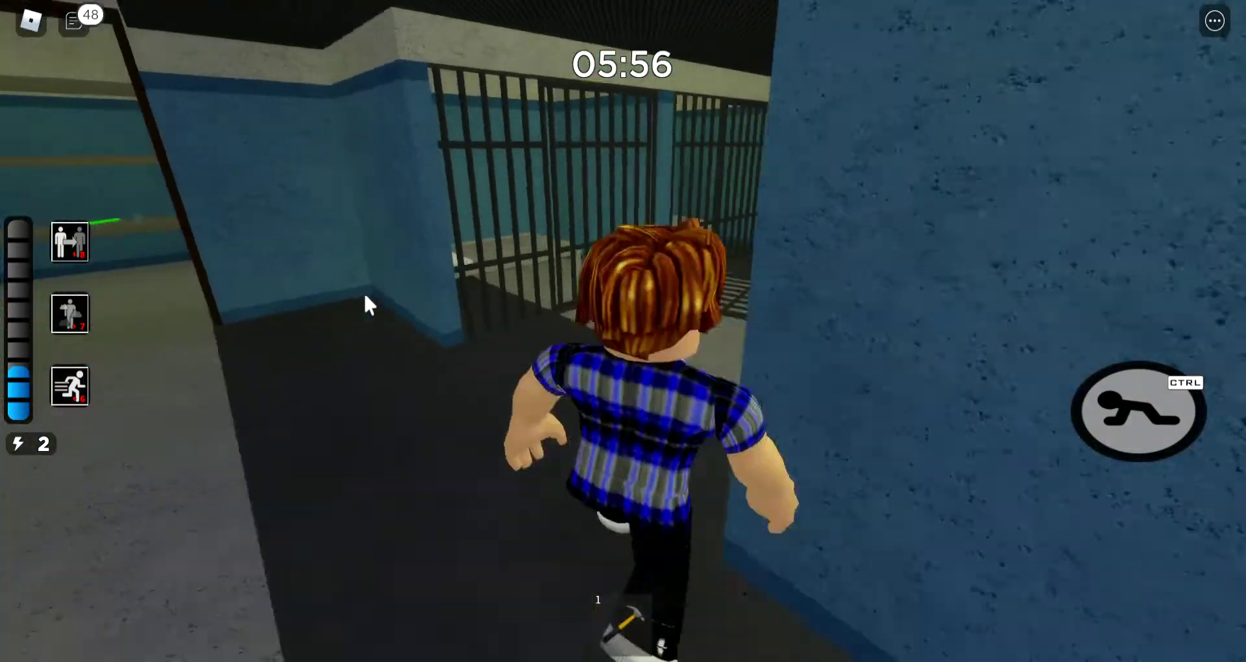
key(w)
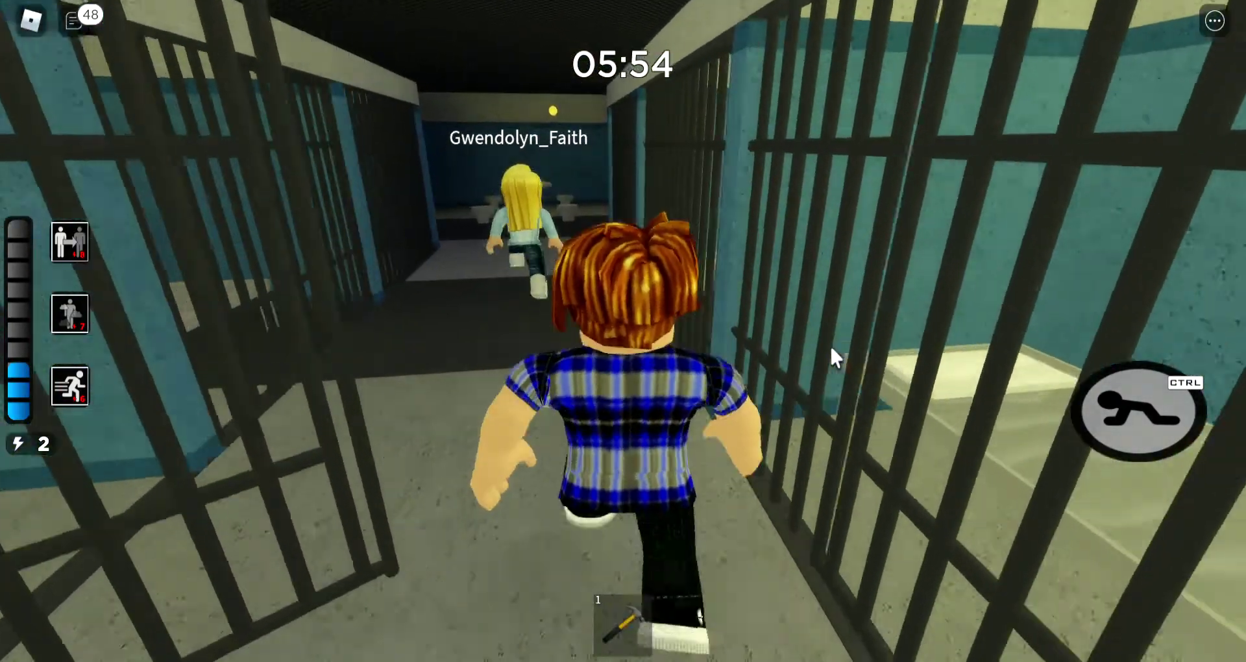
scroll(626, 341, up, 3)
scroll(626, 342, up, 2)
key(w)
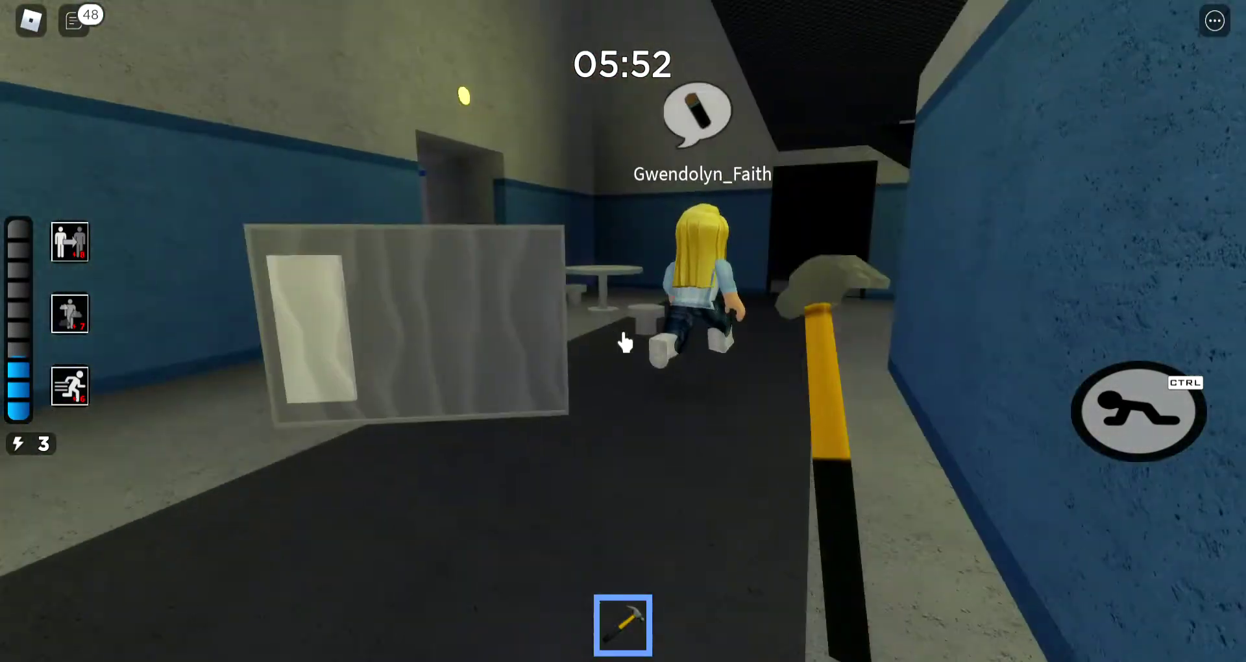
key(w)
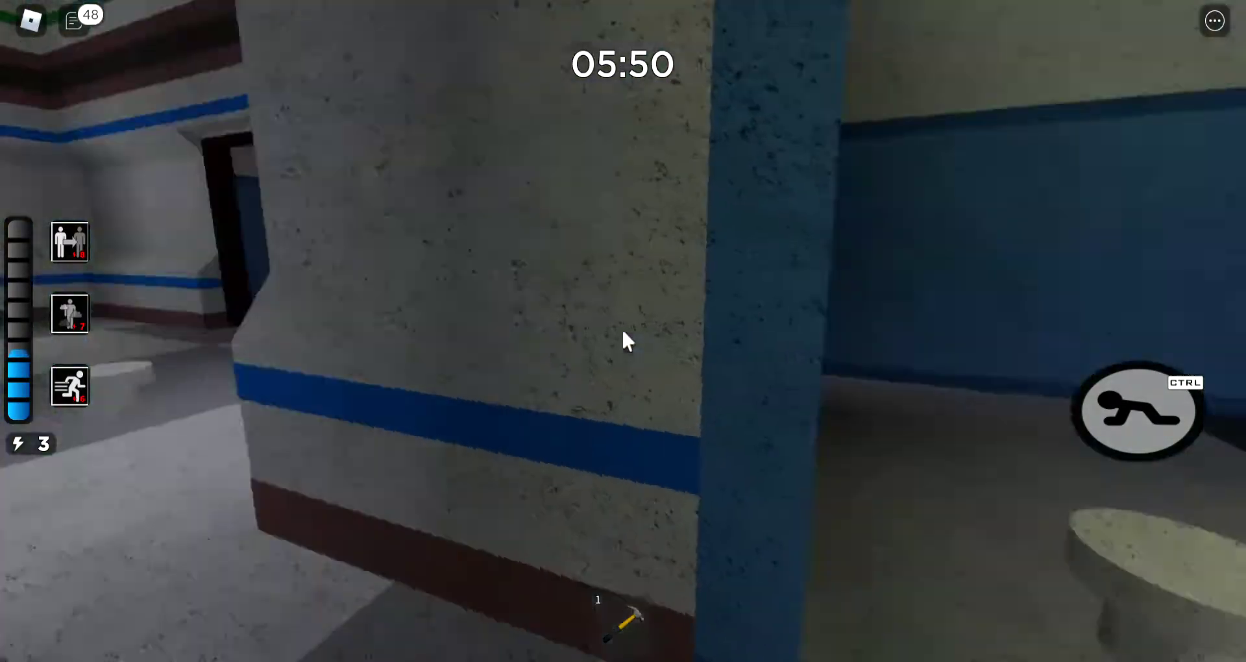
key(w)
key(1)
key(1)
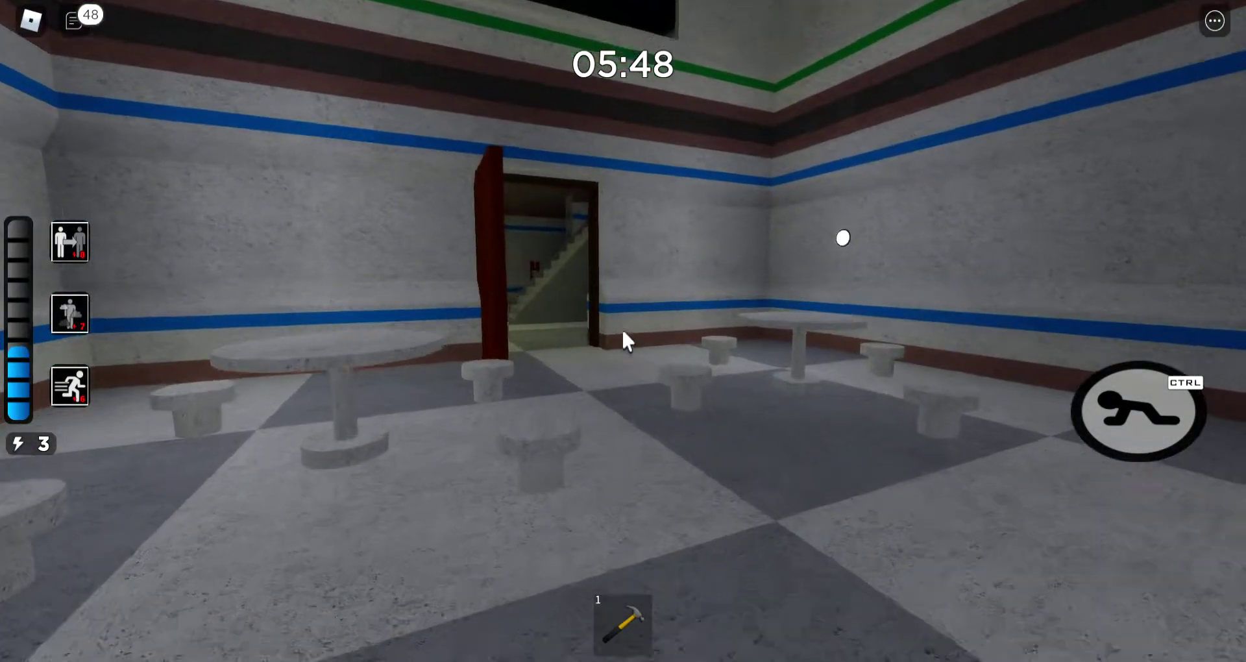
key(w)
key(1)
key(1)
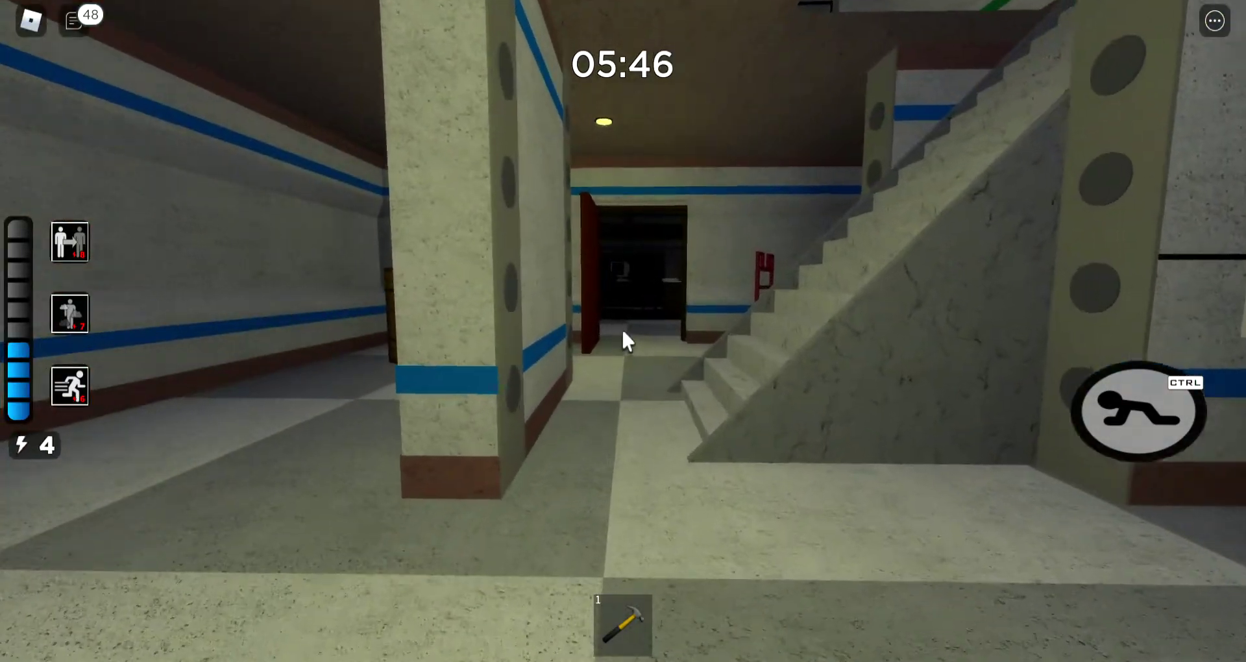
key(w)
key(1)
key(1)
key(1)
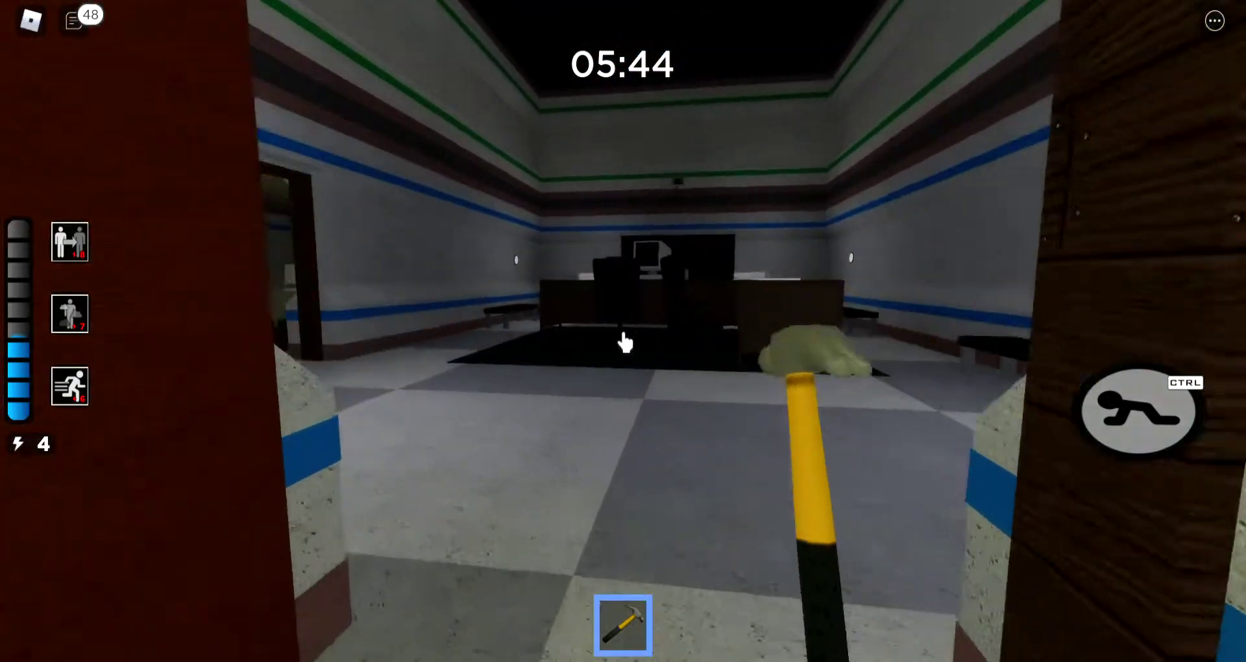
key(1)
key(w)
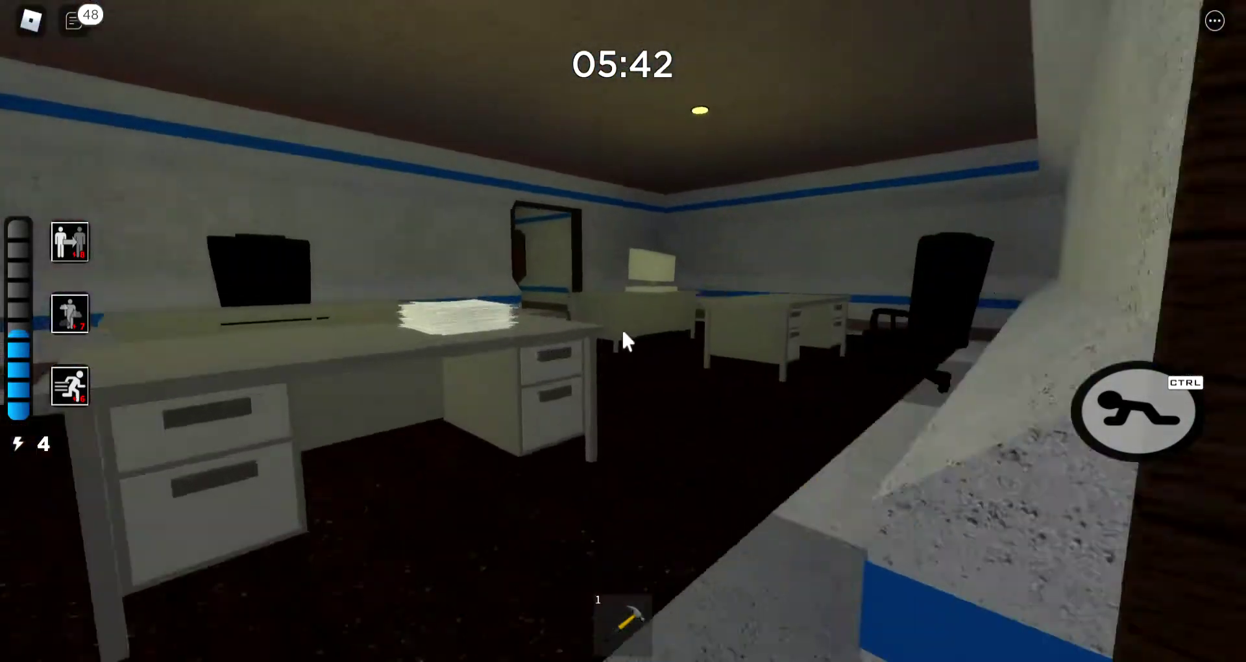
key(1)
key(1)
key(w)
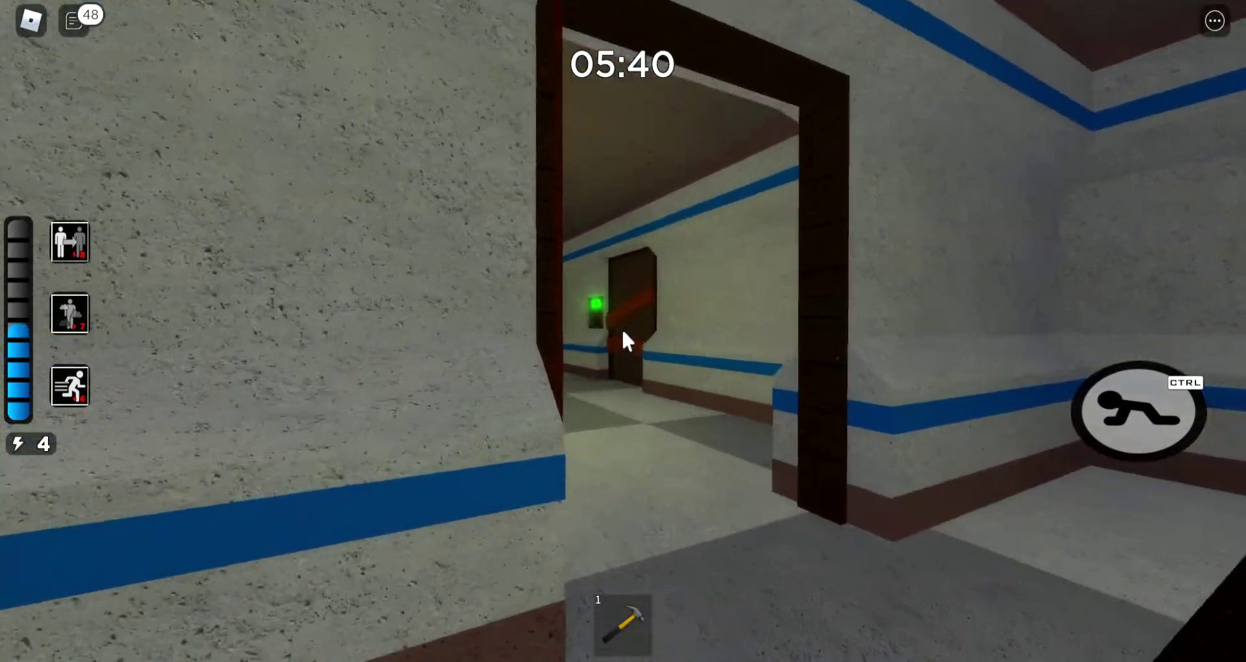
key(w)
key(1)
click(626, 339)
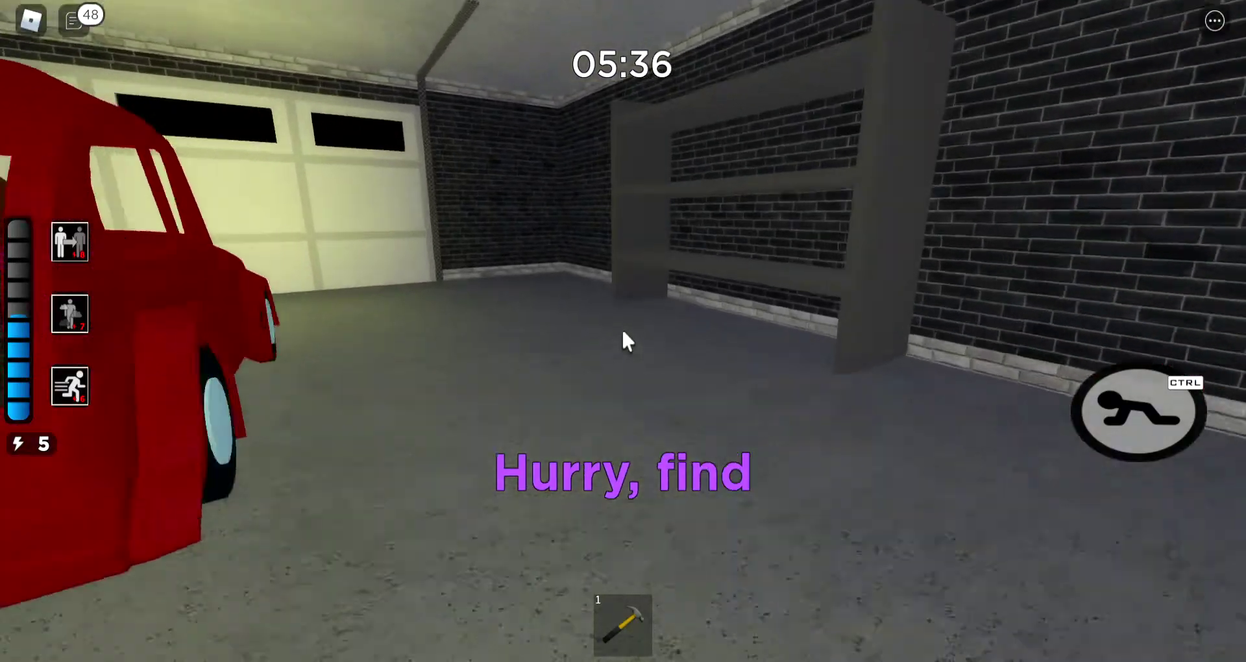
drag(626, 339, 622, 333)
key(w)
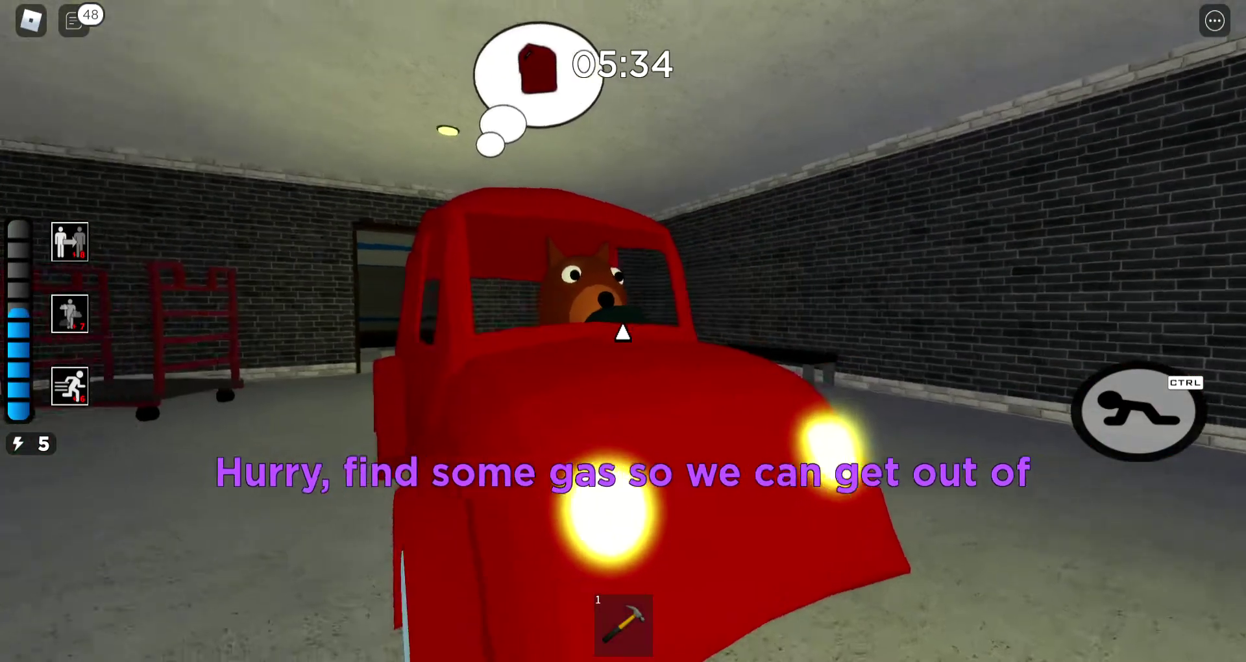
key(w)
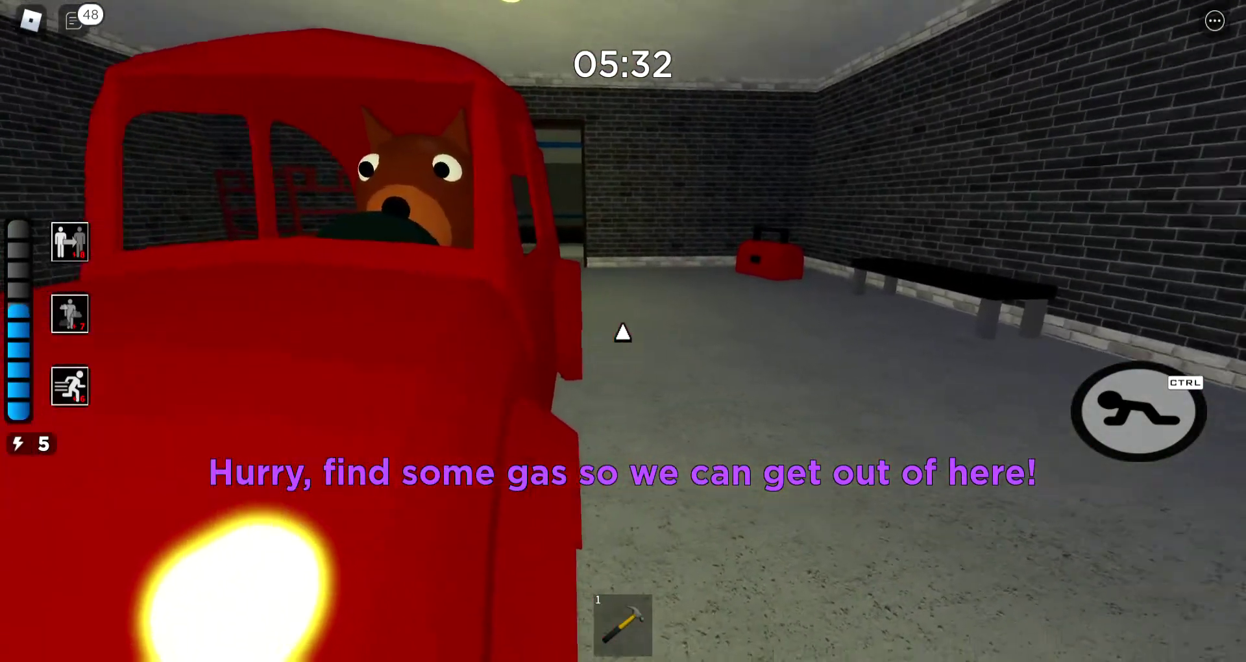
key(w)
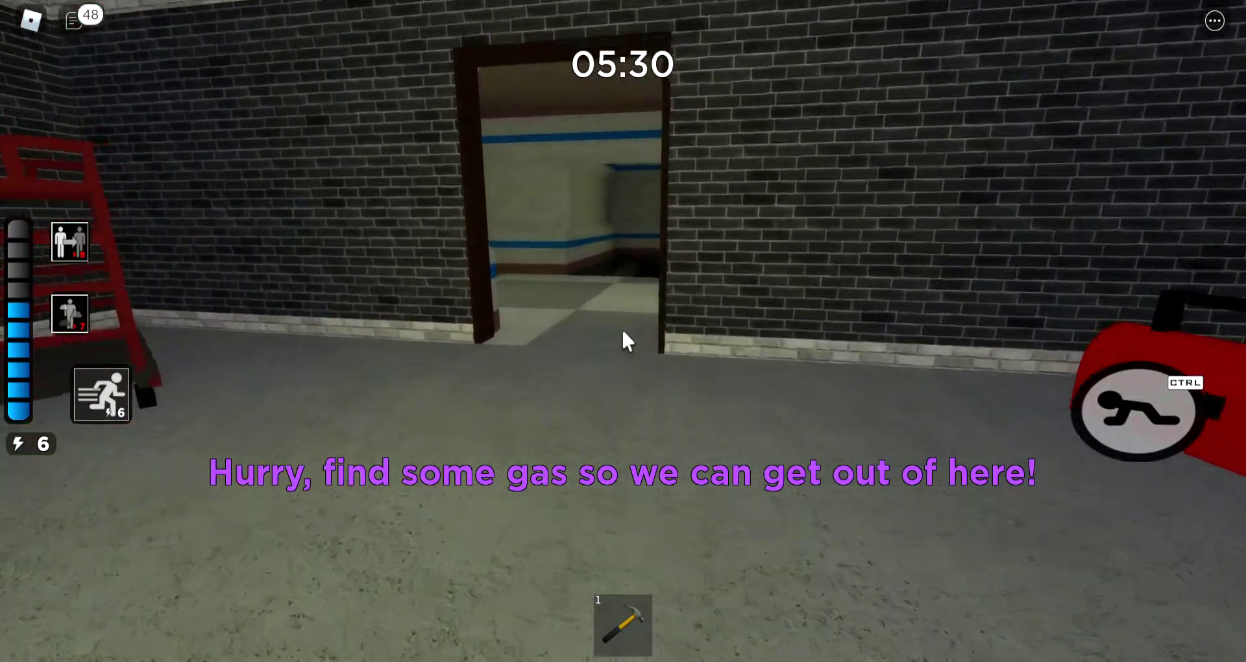
key(w)
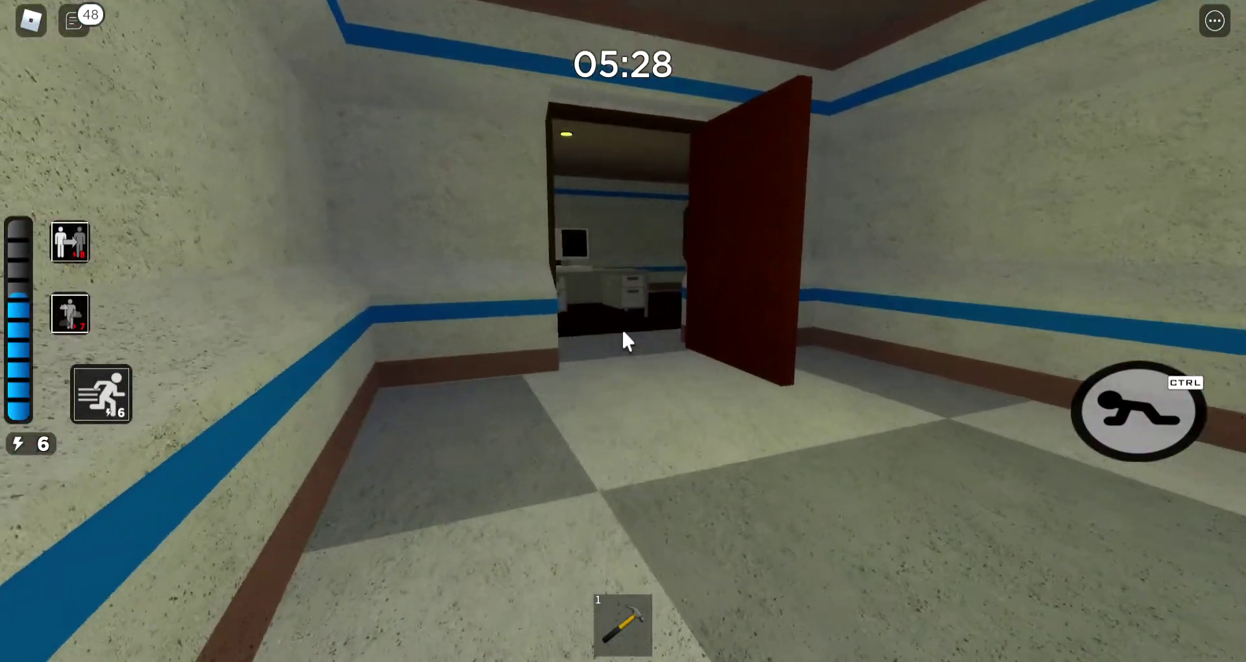
key(w)
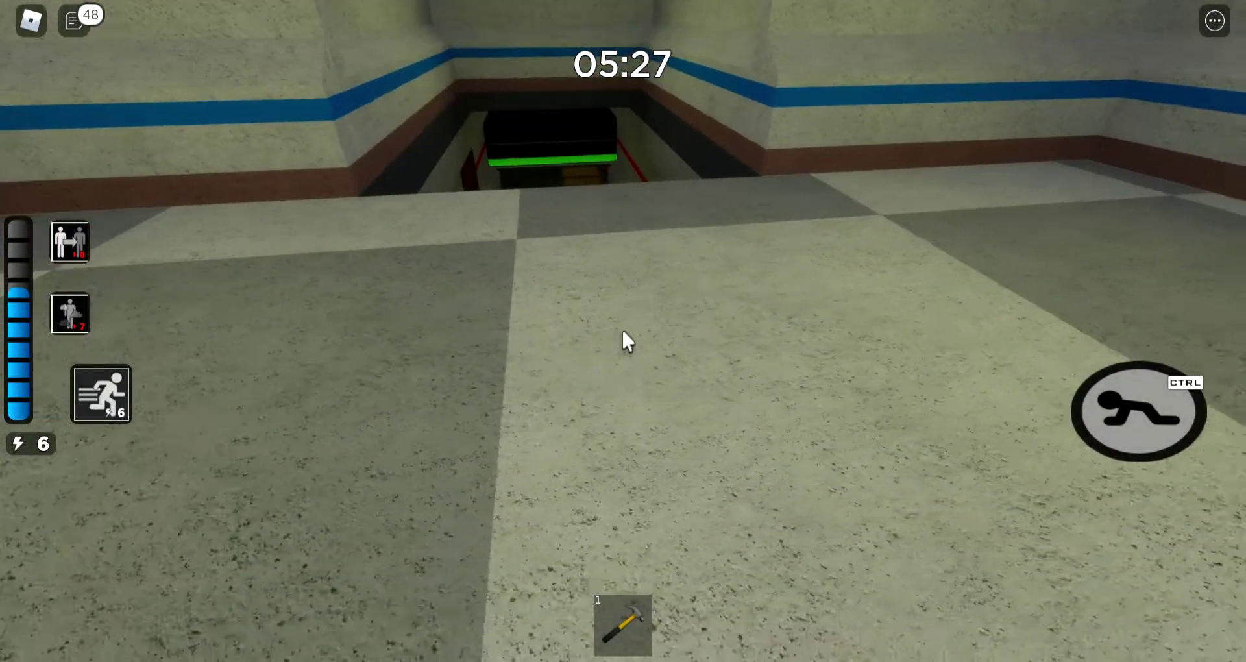
key(w)
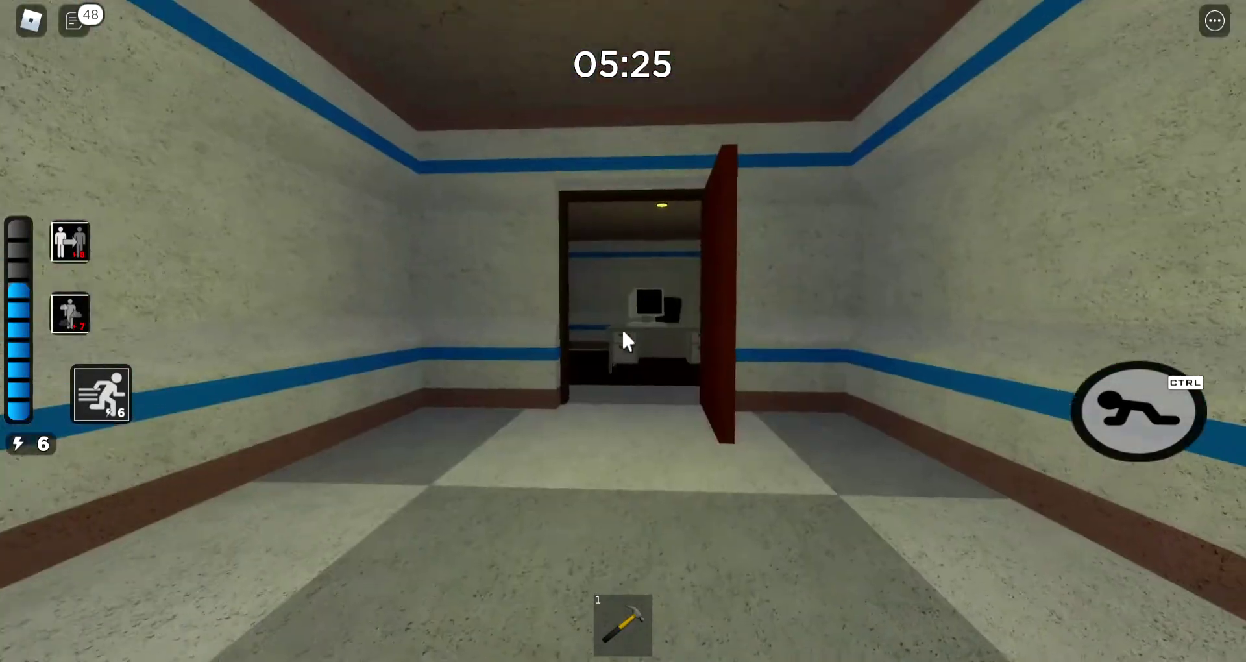
key(w)
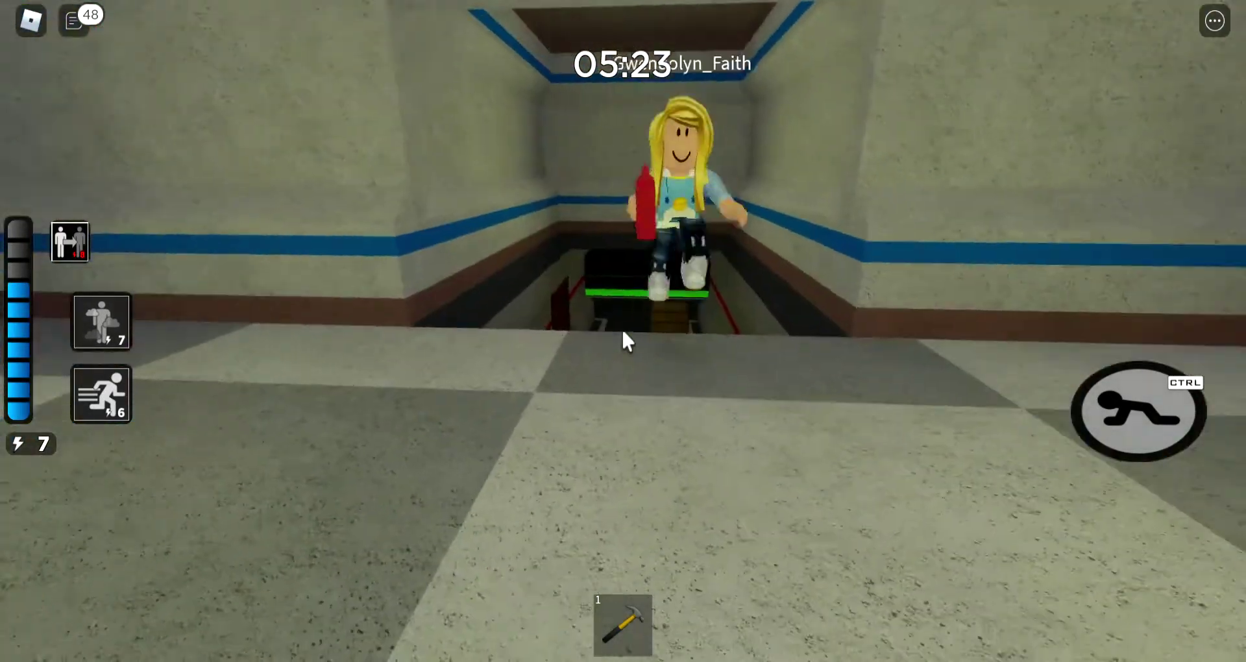
key(s)
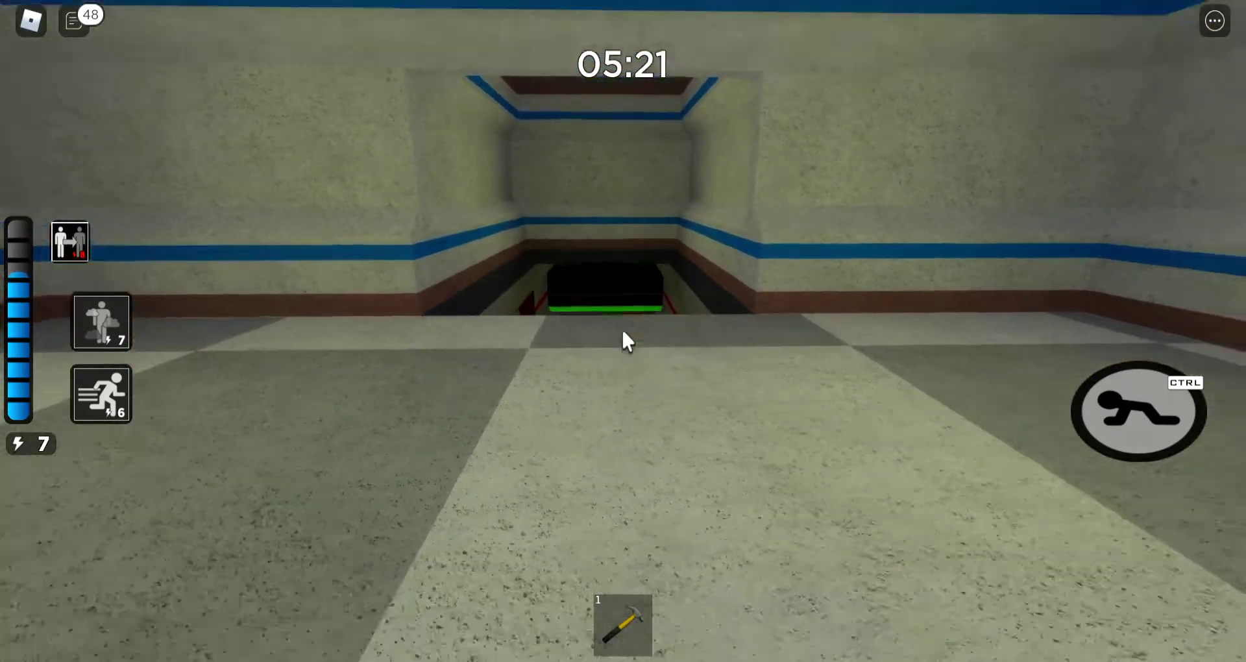
key(w)
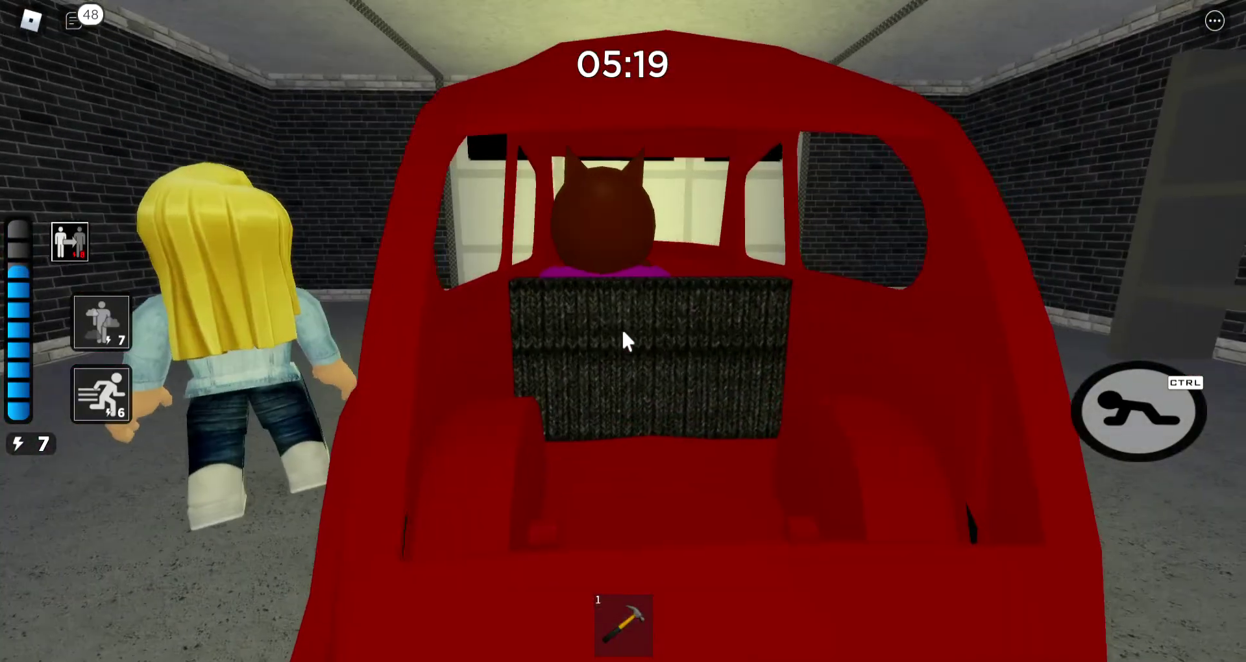